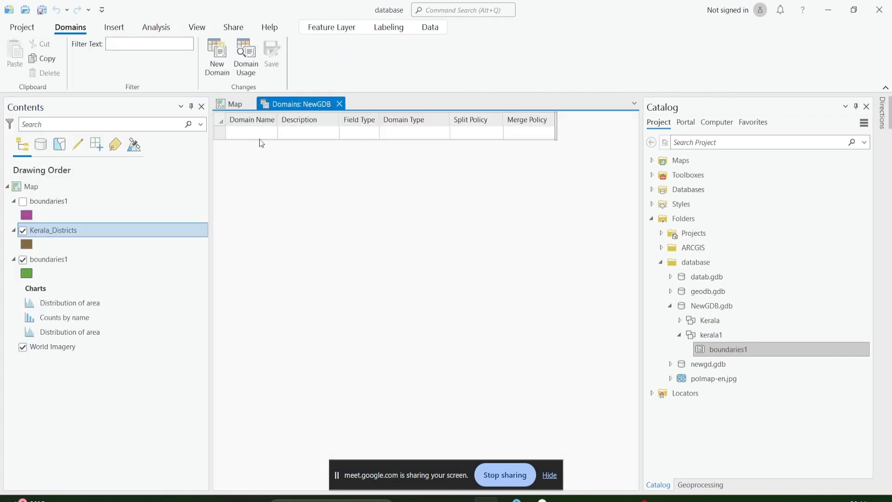
Add a new domain to the NewGDB geodatabase and discard the project's unsaved map edits
{"action": "left_click", "coordinate": [272, 133]}
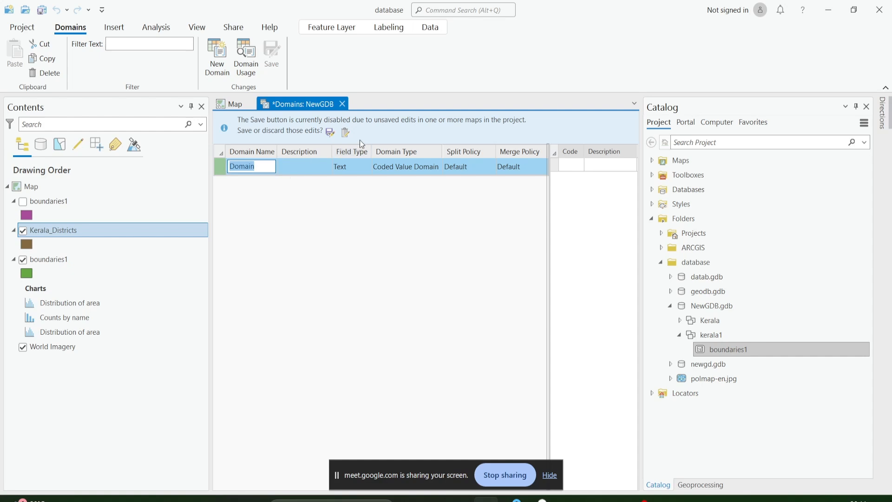
{"action": "left_click", "coordinate": [347, 134]}
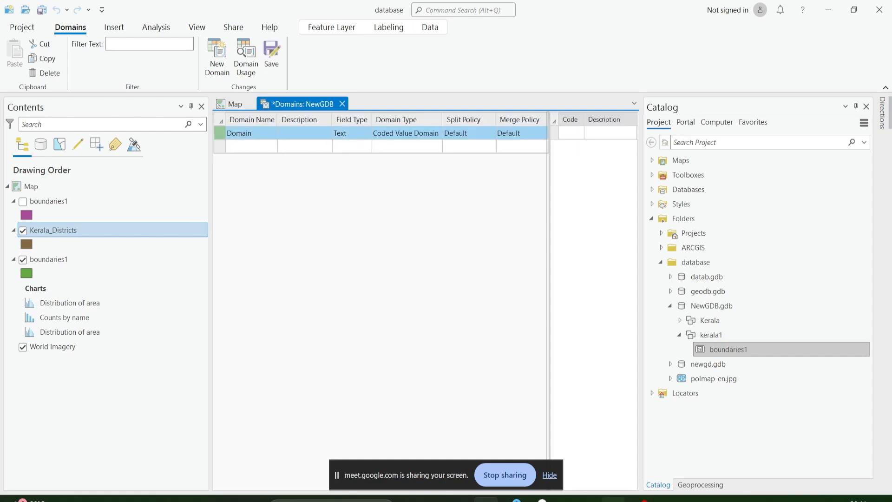
Consult the GDB Domains slide in Database.pdf, and return to ArcGIS Pro
{"action": "left_click", "coordinate": [613, 499]}
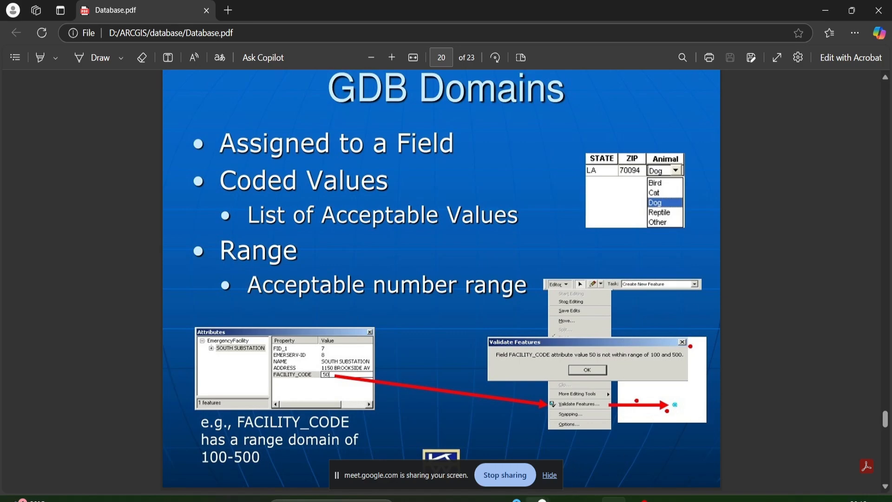
{"action": "left_click", "coordinate": [486, 500]}
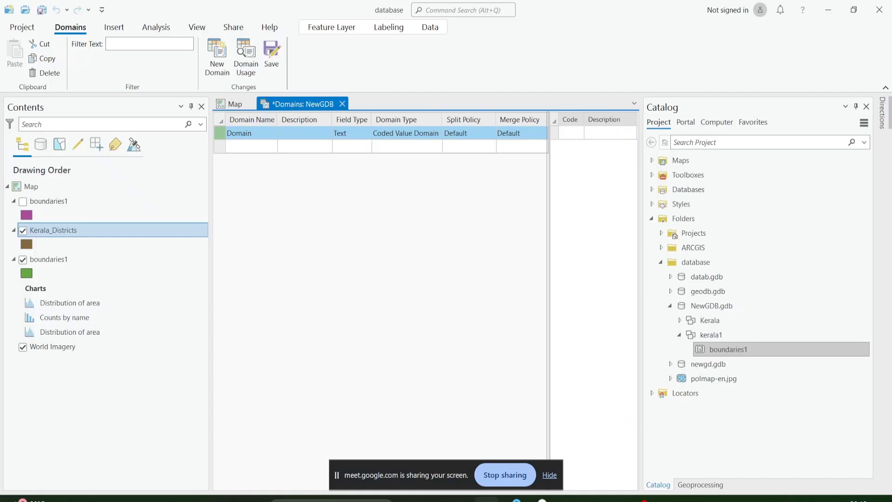
Name the new domain "Name", keeping Text as its field type and Coded Value Domain as its domain type
{"action": "double_click", "coordinate": [249, 134]}
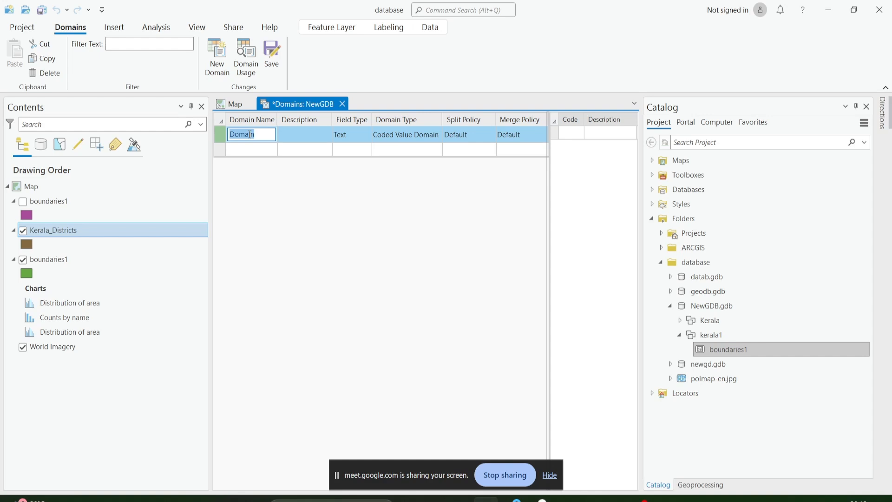
{"action": "type", "text": "Name"}
{"action": "left_click", "coordinate": [353, 135]}
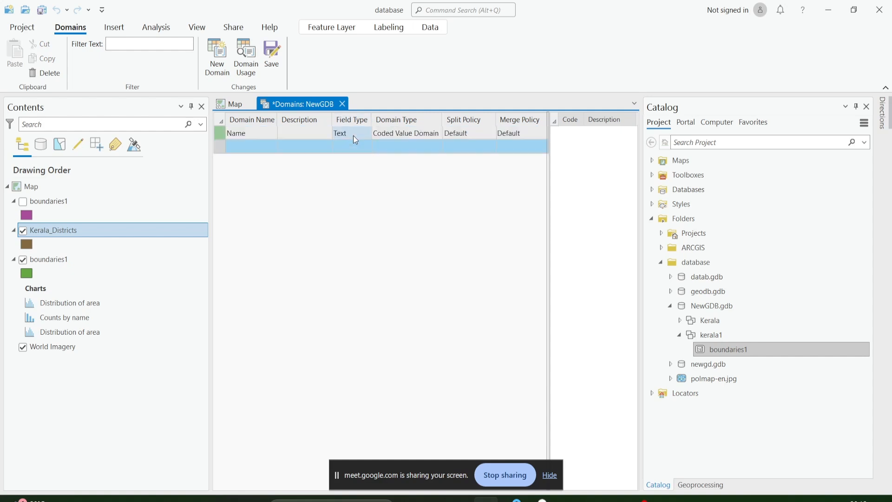
{"action": "left_click", "coordinate": [364, 139]}
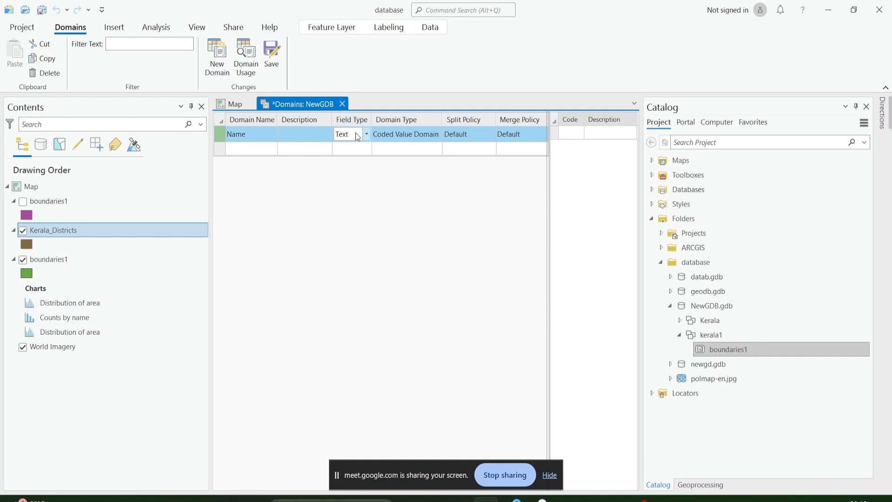
{"action": "key", "text": "XF86MonBrightnessDown"}
{"action": "left_click", "coordinate": [253, 136]}
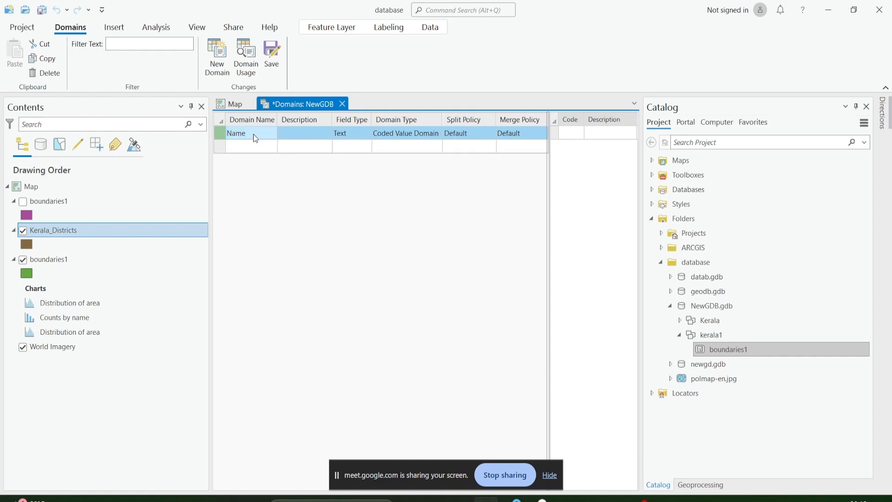
{"action": "left_click", "coordinate": [418, 135]}
{"action": "left_click", "coordinate": [437, 134]}
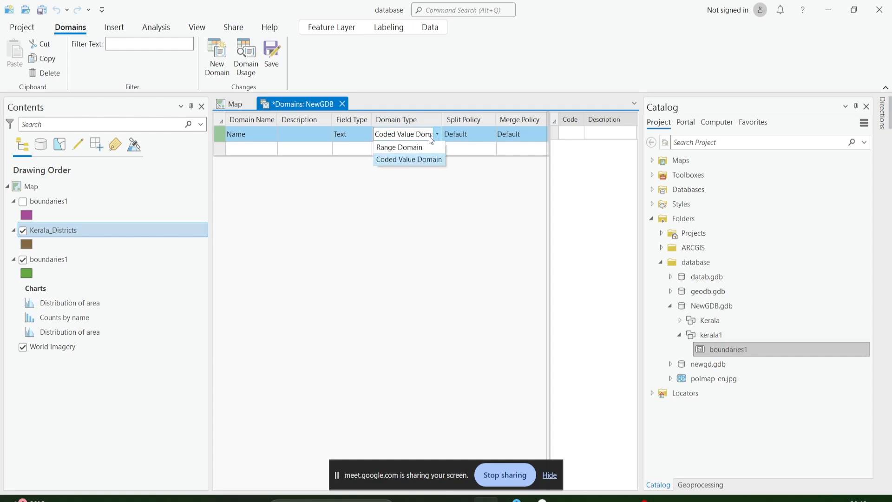
{"action": "left_click", "coordinate": [413, 157]}
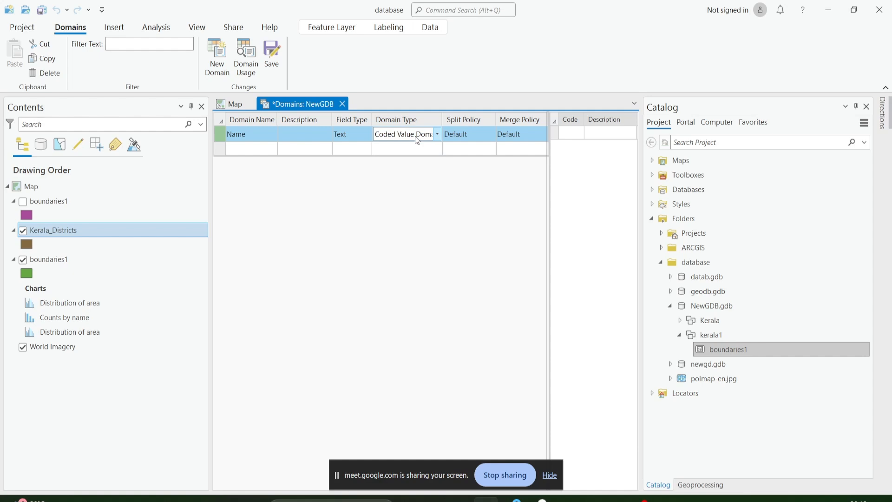
Add code 1 with the description District to the Name domain
{"action": "left_click", "coordinate": [578, 136]}
{"action": "left_click", "coordinate": [578, 137]}
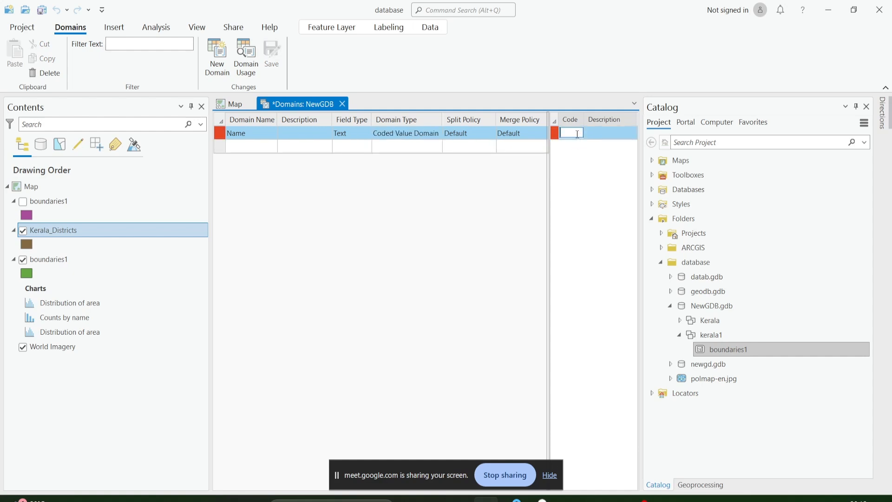
{"action": "type", "text": "1"}
{"action": "left_click", "coordinate": [610, 133]}
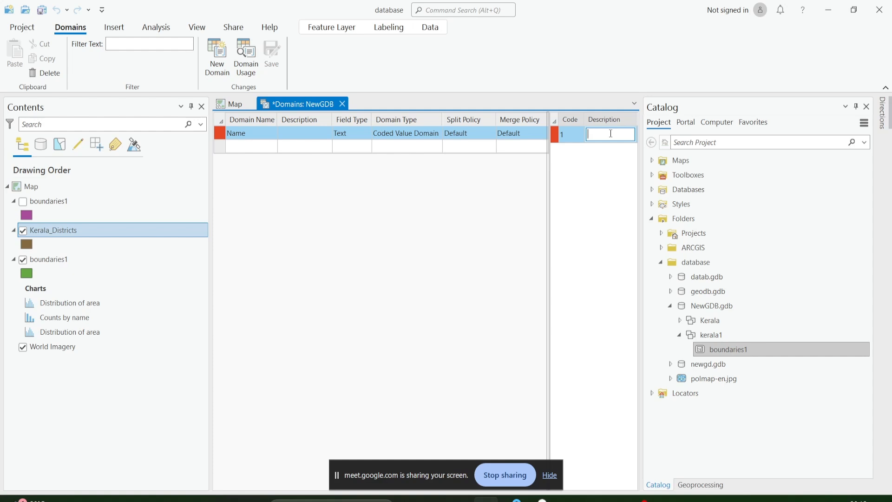
{"action": "type", "text": "District"}
Add code 2 with the description Village to the Name domain
{"action": "left_click", "coordinate": [568, 153]}
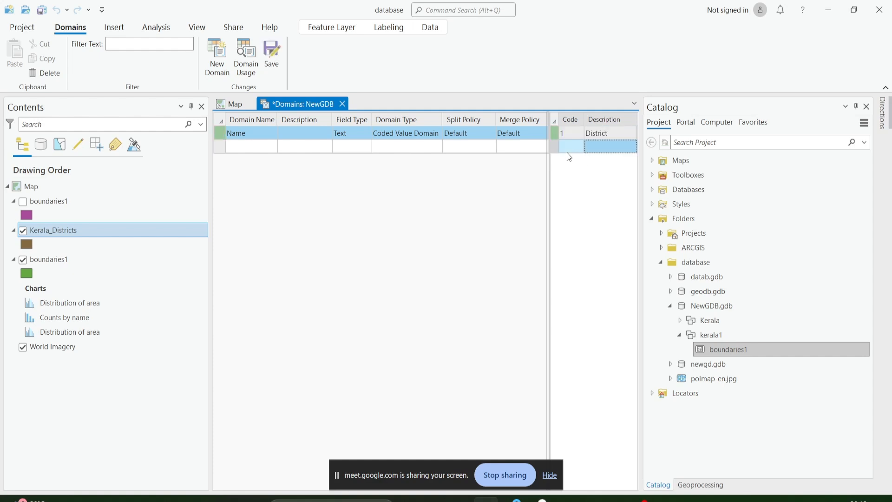
{"action": "left_click", "coordinate": [611, 148]}
{"action": "type", "text": "Village"}
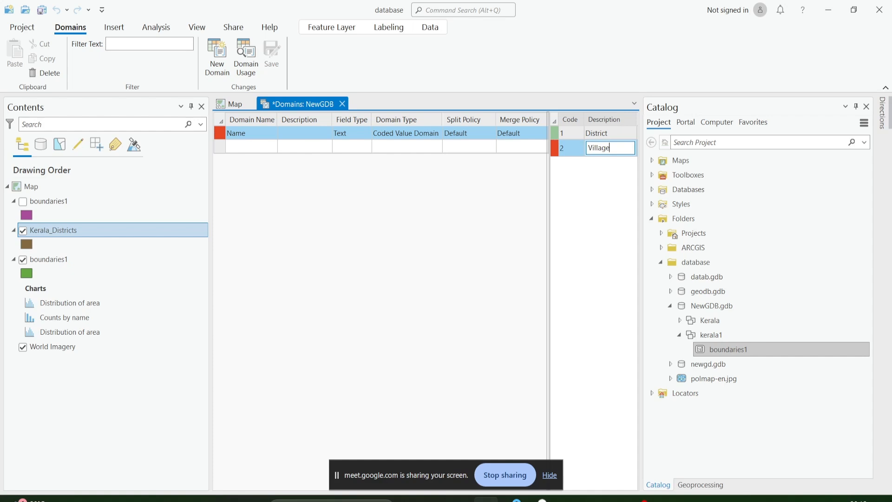
{"action": "key", "text": "Return"}
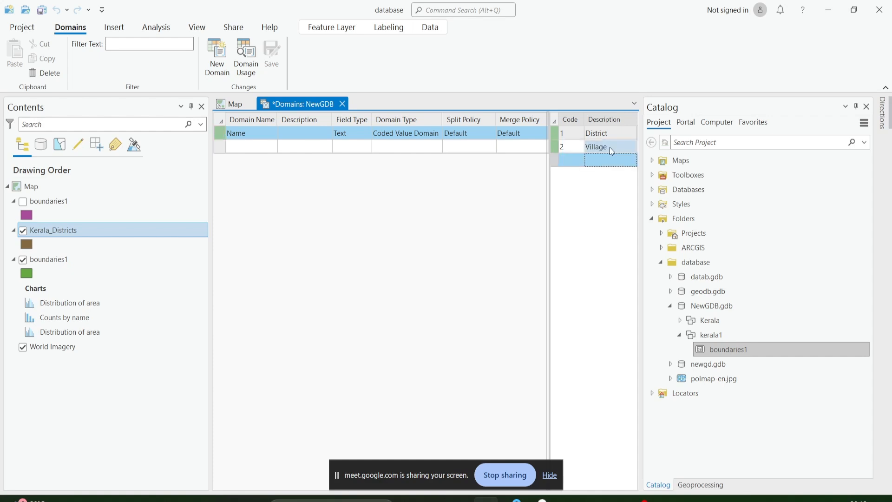
Add code 3 with the description Taluk to the Name domain
{"action": "left_click", "coordinate": [571, 160]}
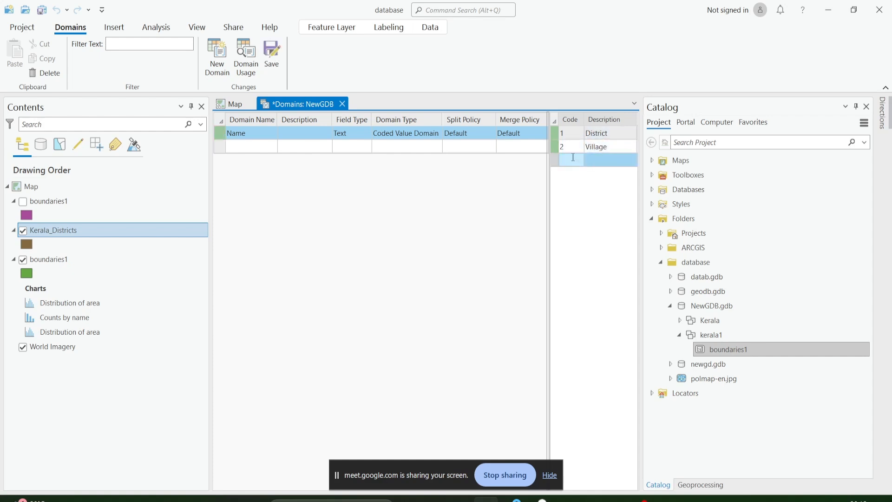
{"action": "type", "text": "3"}
{"action": "left_click", "coordinate": [621, 163]}
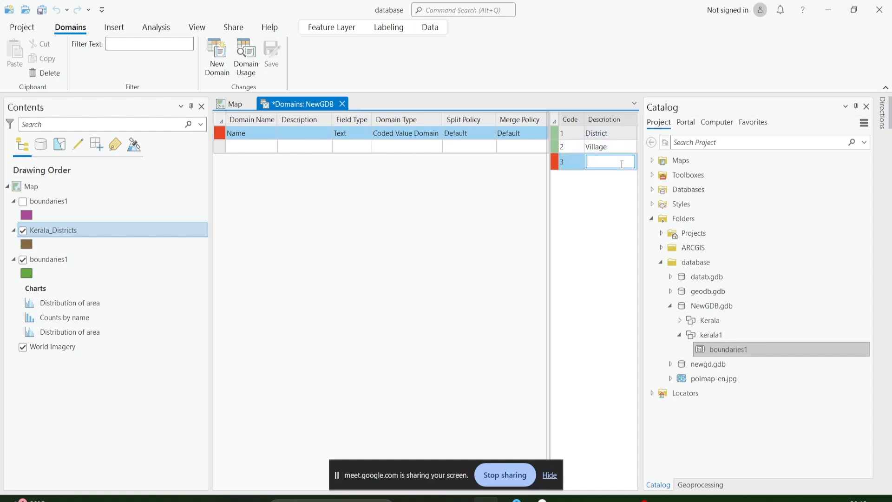
{"action": "type", "text": "Taluk"}
{"action": "key", "text": "Return"}
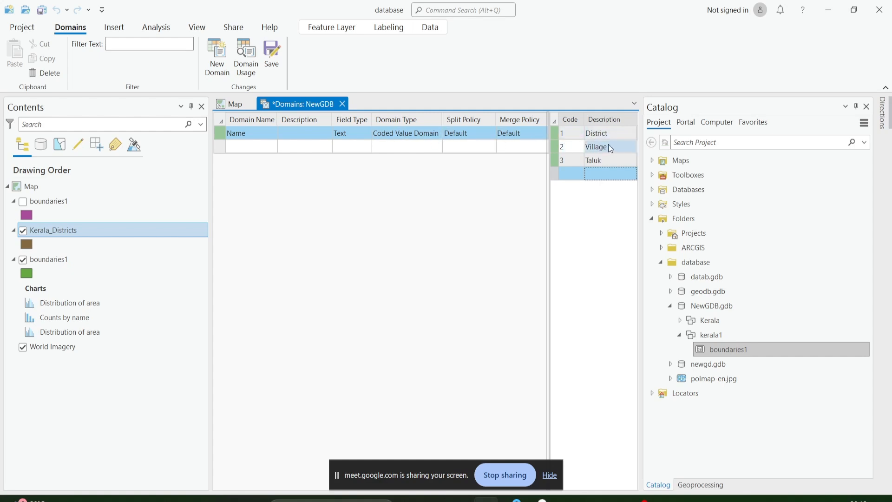
Add a second domain named Id and set its domain type to Range Domain
{"action": "left_click", "coordinate": [249, 146]}
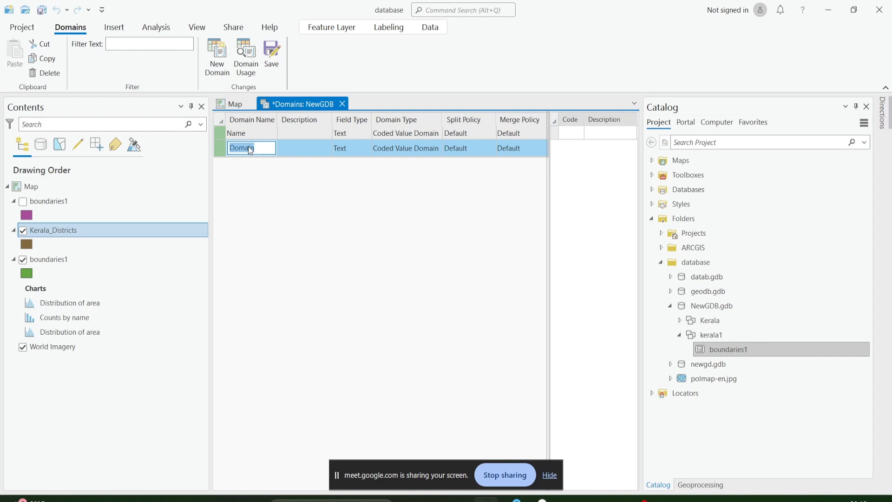
{"action": "type", "text": "Id"}
{"action": "left_click", "coordinate": [358, 146]}
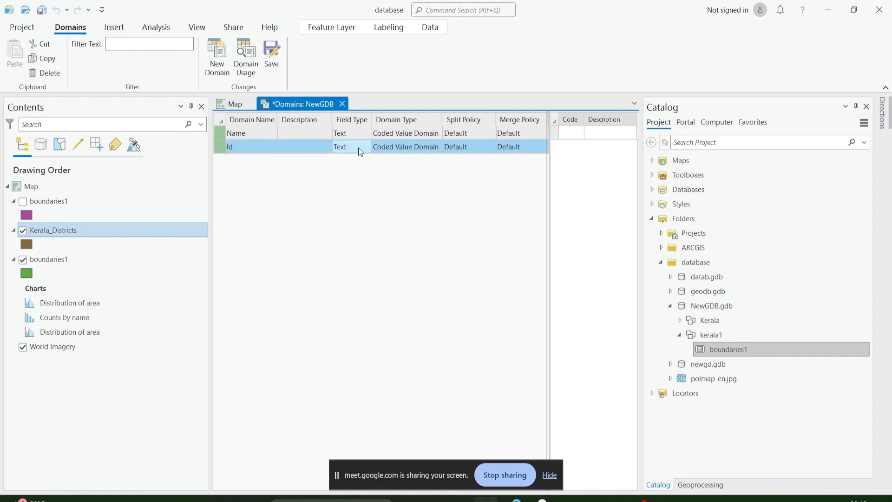
{"action": "left_click", "coordinate": [359, 147]}
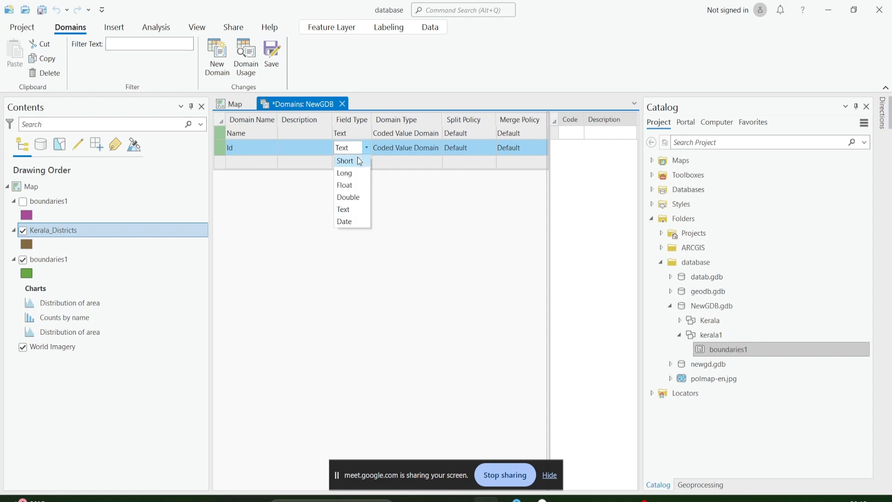
{"action": "left_click", "coordinate": [420, 152]}
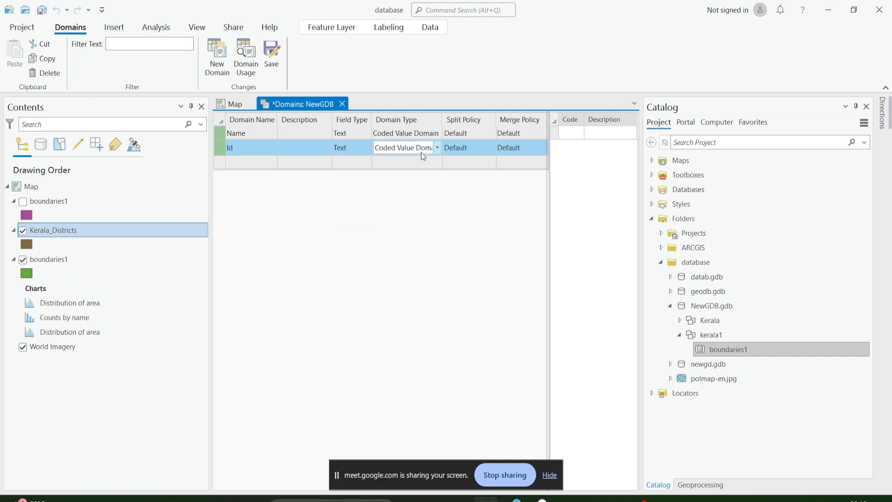
{"action": "left_click", "coordinate": [421, 152]}
{"action": "left_click", "coordinate": [431, 163]}
Choose Short as the field type of the Id domain
{"action": "left_click", "coordinate": [368, 153]}
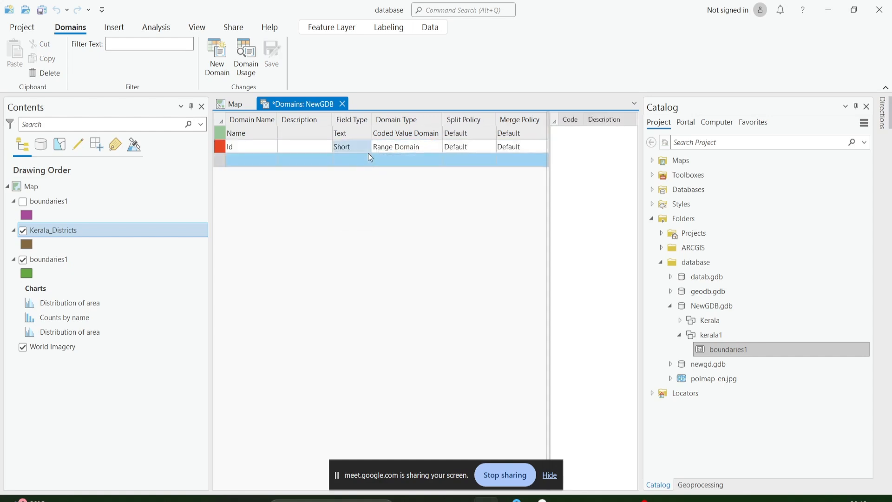
{"action": "left_click", "coordinate": [368, 152]}
{"action": "left_click", "coordinate": [368, 151]}
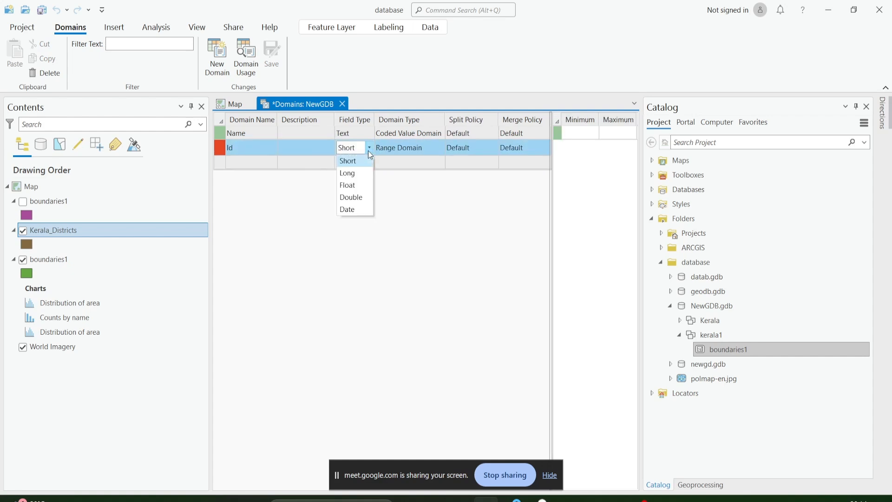
{"action": "left_click", "coordinate": [358, 161]}
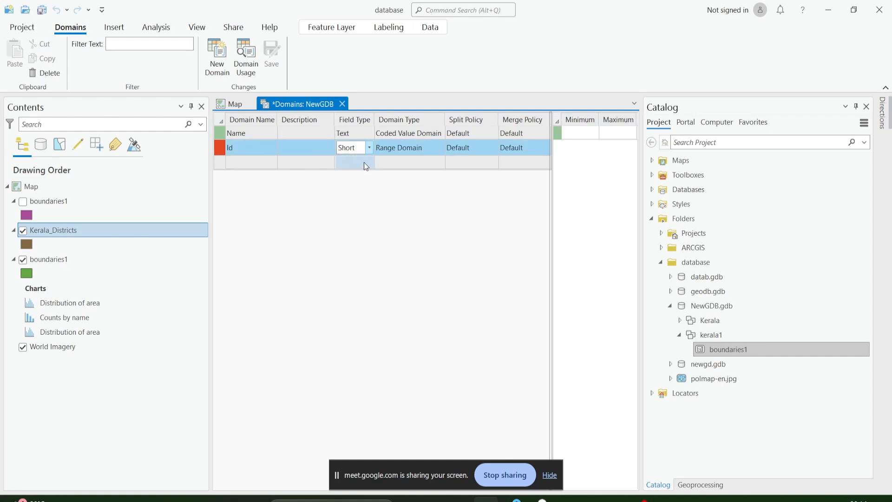
Set the Id domain's range to a minimum of 5 and a maximum of 10
{"action": "left_click", "coordinate": [575, 133]}
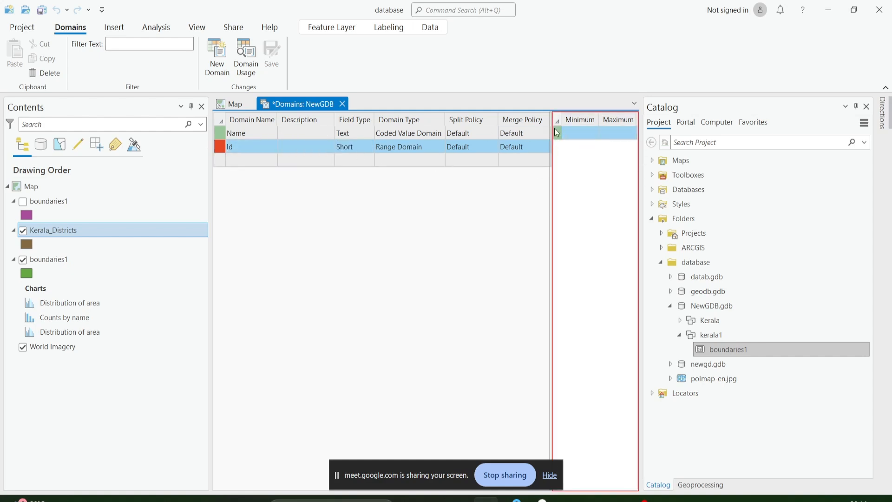
{"action": "left_click", "coordinate": [571, 135]}
{"action": "type", "text": "5"}
{"action": "left_click", "coordinate": [611, 135]}
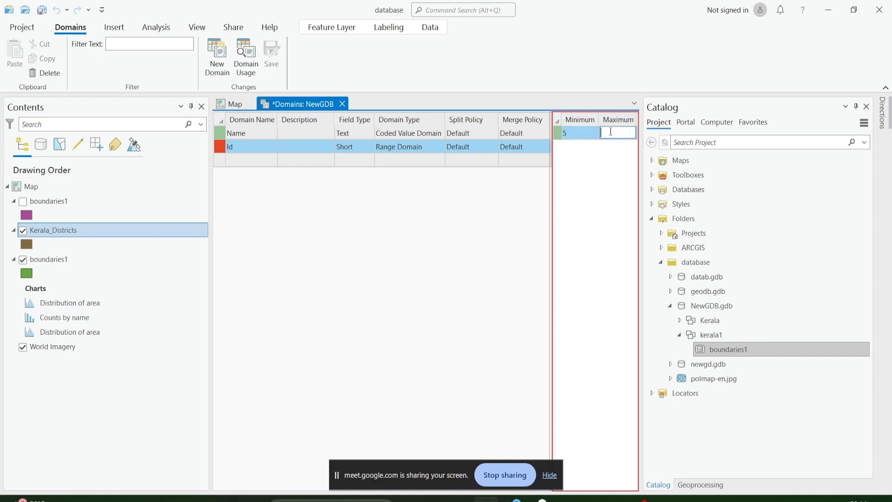
{"action": "type", "text": "10"}
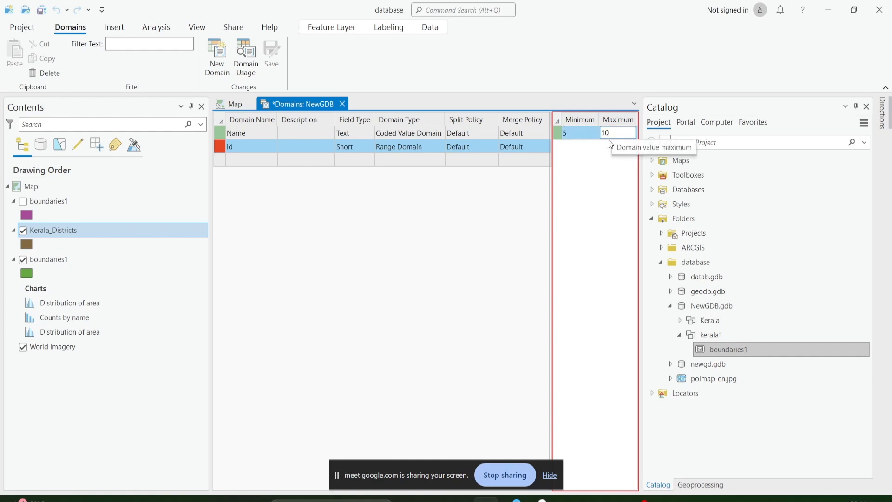
{"action": "key", "text": "Return"}
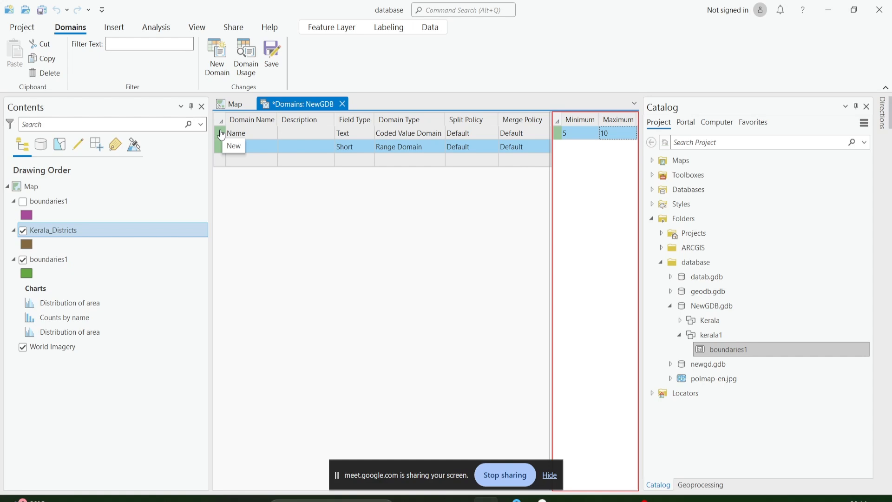
Review the values of the Name and Id domains and save the domain changes
{"action": "type", "text": "Id"}
{"action": "left_click", "coordinate": [240, 134]}
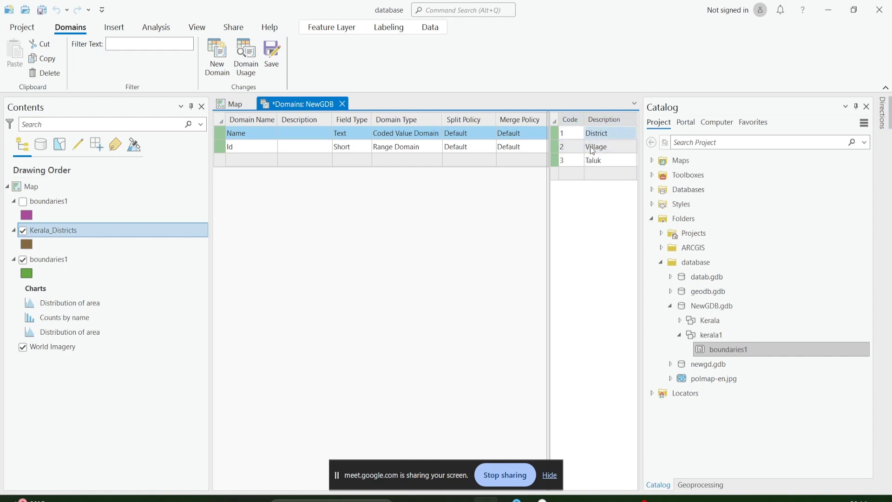
{"action": "left_click", "coordinate": [220, 149]}
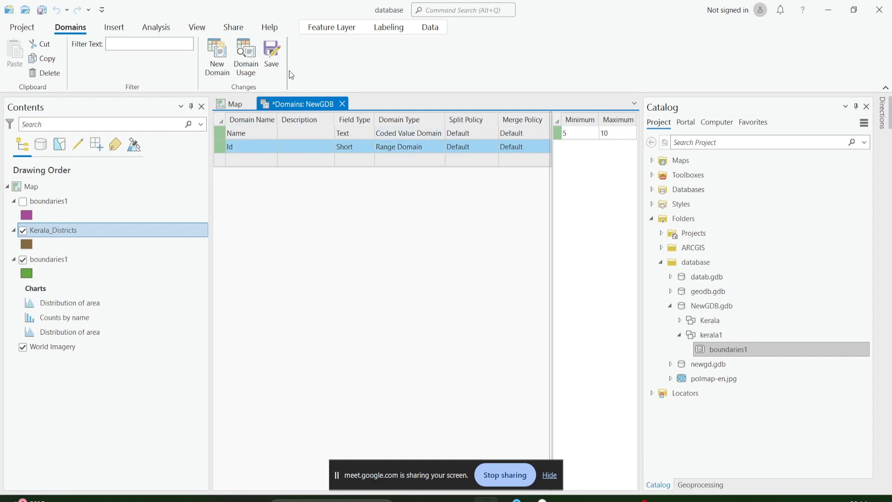
{"action": "left_click", "coordinate": [272, 57]}
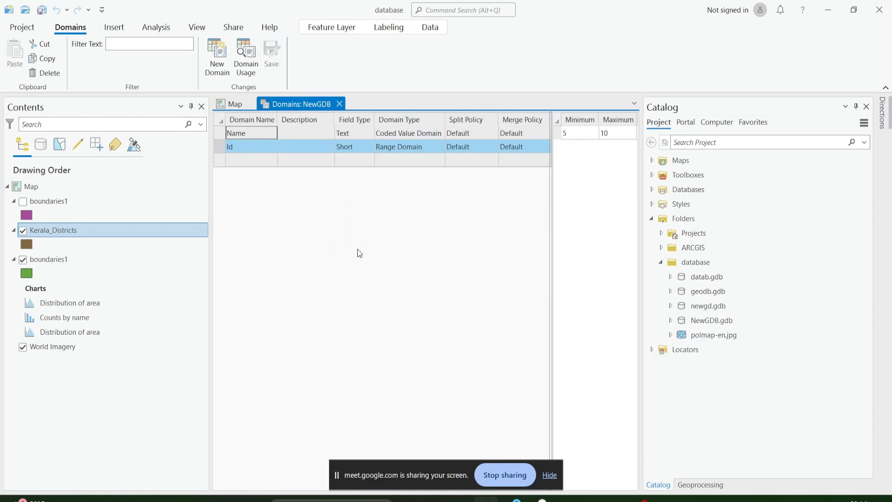
Open the attribute table of the Kerala_Districts layer and close the Catalog pane
{"action": "right_click", "coordinate": [58, 229]}
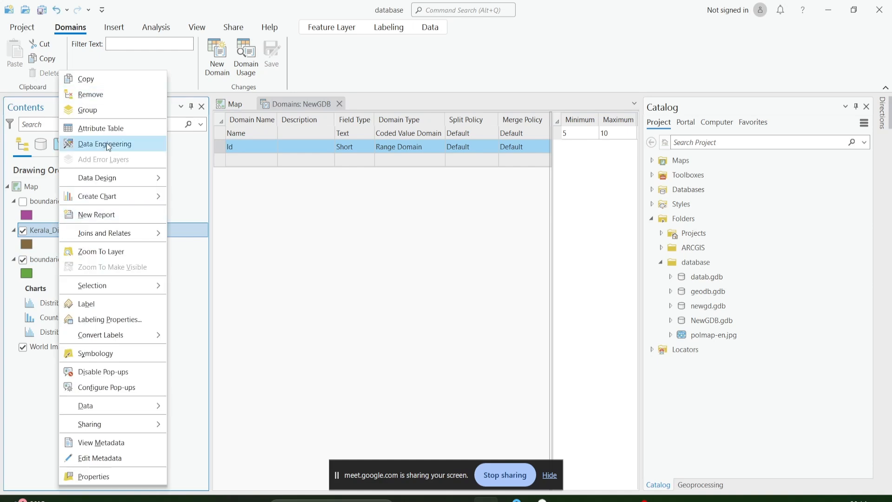
{"action": "left_click", "coordinate": [116, 129]}
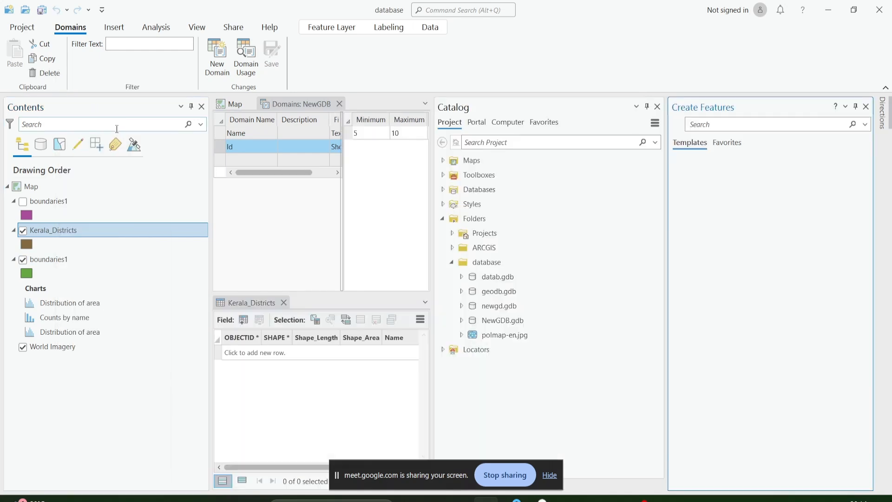
{"action": "left_click", "coordinate": [657, 107]}
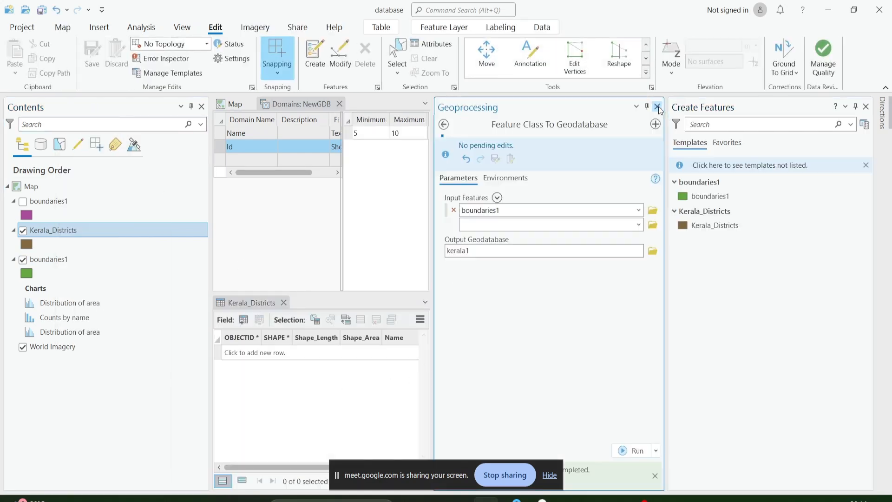
Close the Create Features and Geoprocessing panes
{"action": "left_click", "coordinate": [865, 107]}
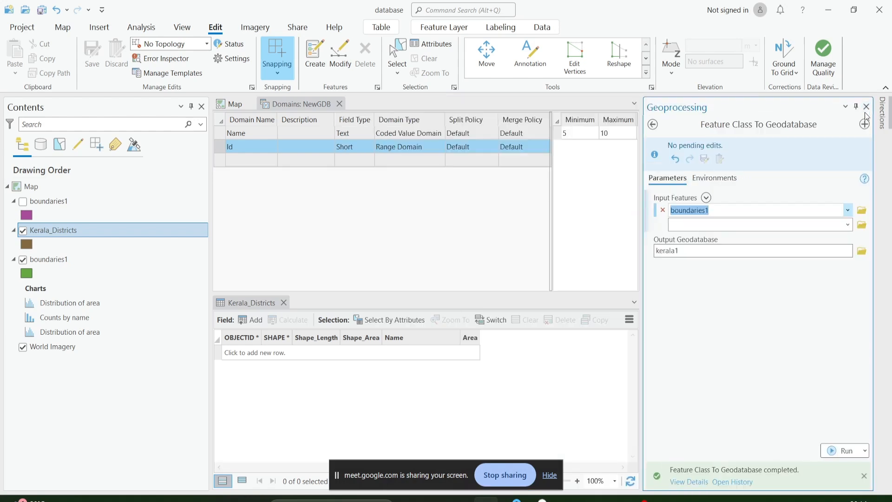
{"action": "left_click", "coordinate": [866, 108]}
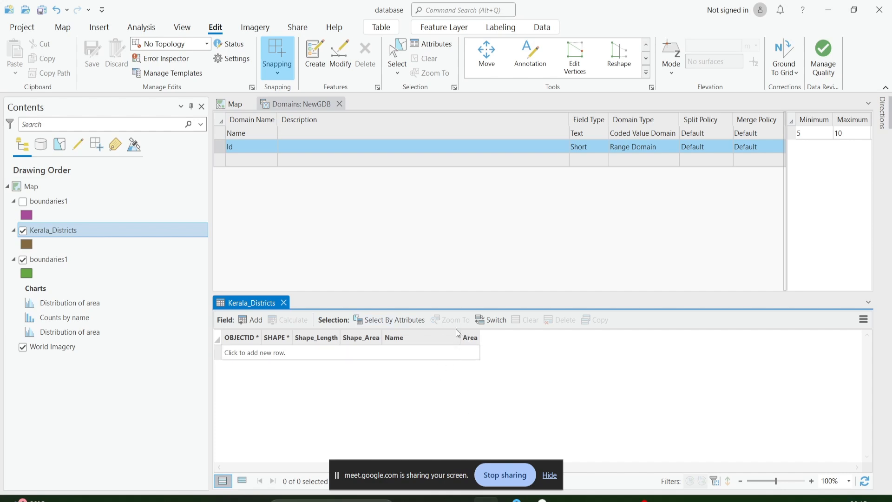
{"action": "mouse_move", "coordinate": [450, 343]}
Close the Kerala_Districts attribute table and open the layer's field design view
{"action": "left_click", "coordinate": [550, 29]}
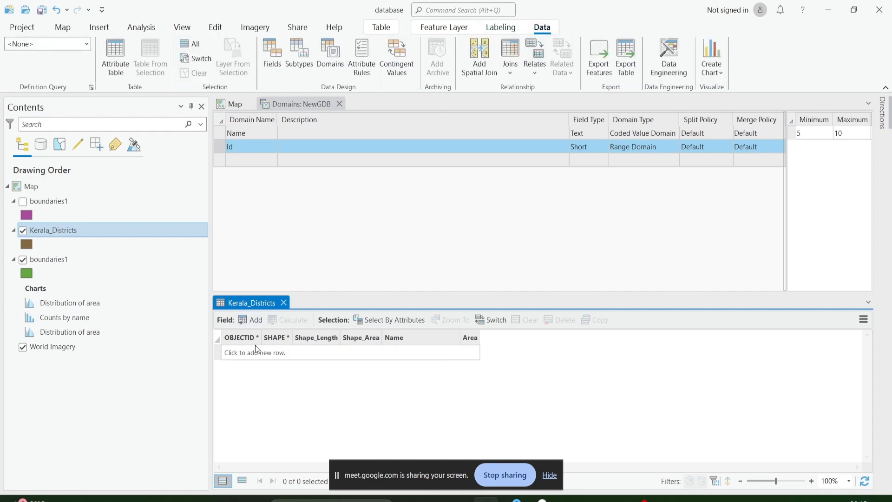
{"action": "left_click", "coordinate": [283, 302]}
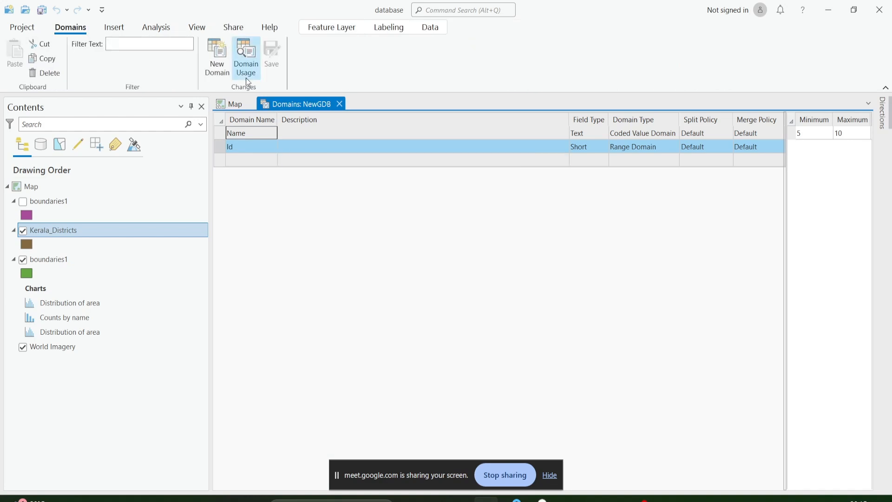
{"action": "left_click", "coordinate": [426, 28]}
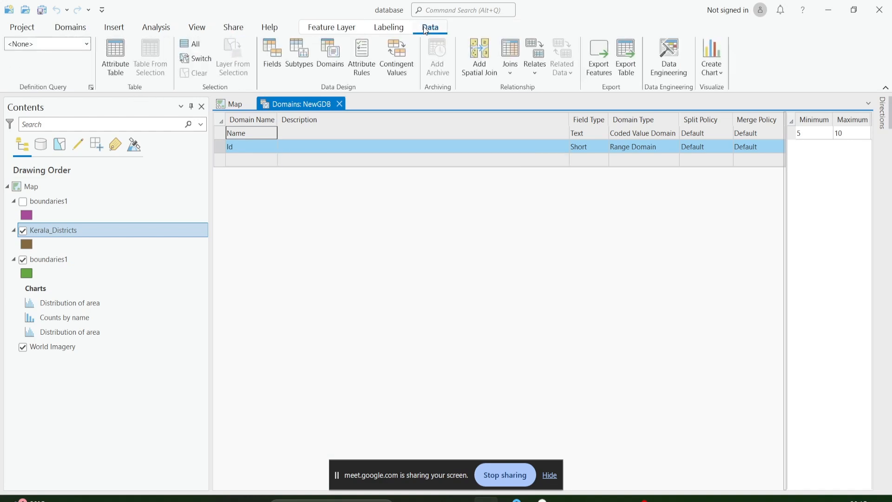
{"action": "left_click", "coordinate": [273, 55]}
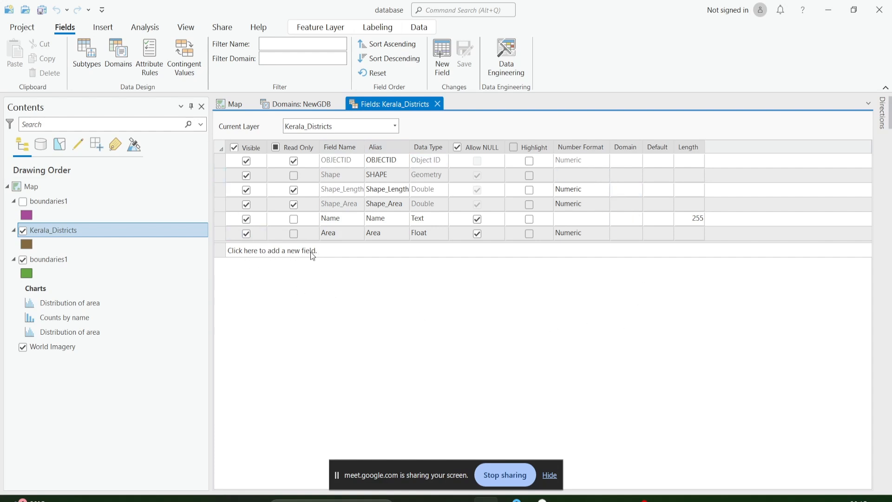
Examine which domains can be assigned to the Name and Area fields and compare them with the NewGDB domain definitions
{"action": "left_click", "coordinate": [339, 221]}
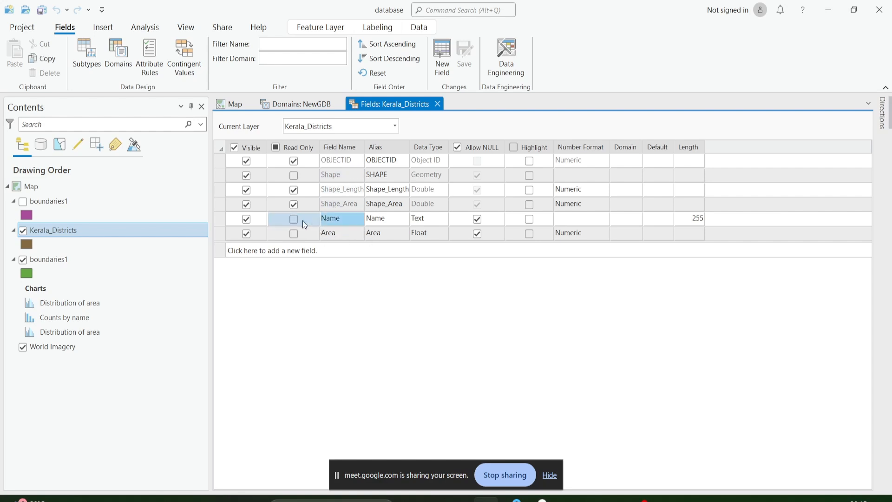
{"action": "left_click", "coordinate": [221, 222]}
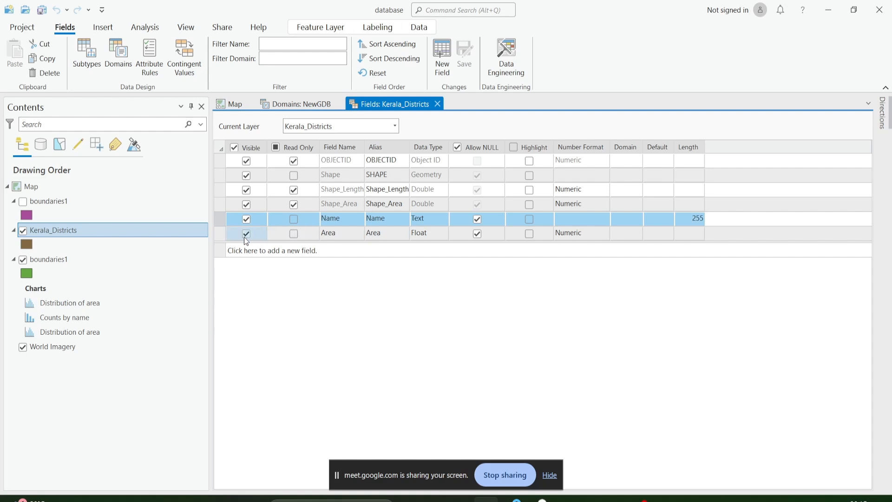
{"action": "left_click", "coordinate": [220, 235]}
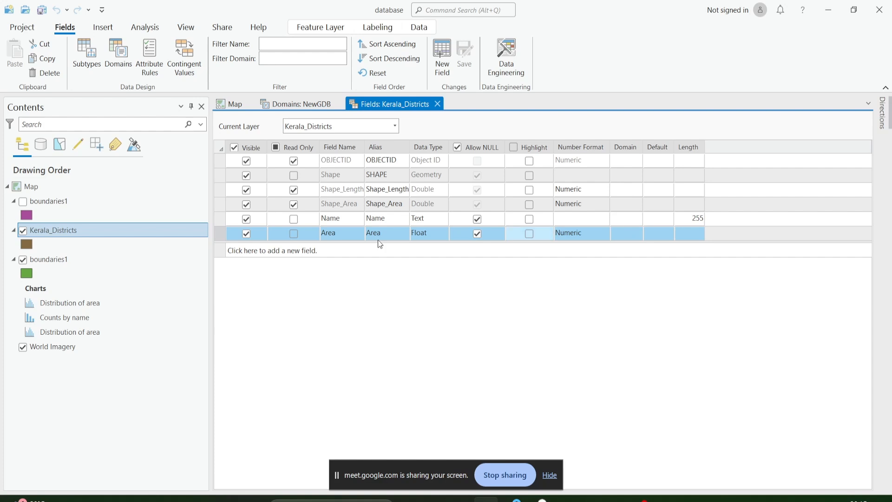
{"action": "left_click", "coordinate": [334, 219]}
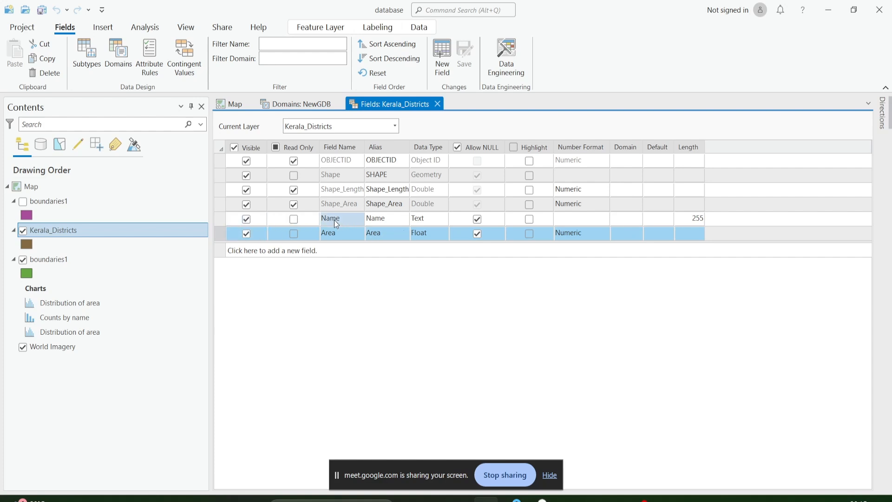
{"action": "left_click", "coordinate": [638, 225]}
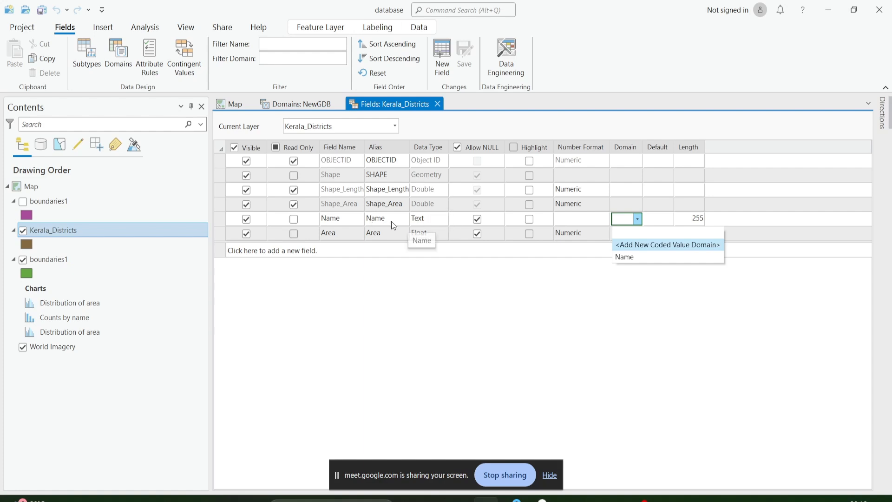
{"action": "left_click", "coordinate": [657, 263]}
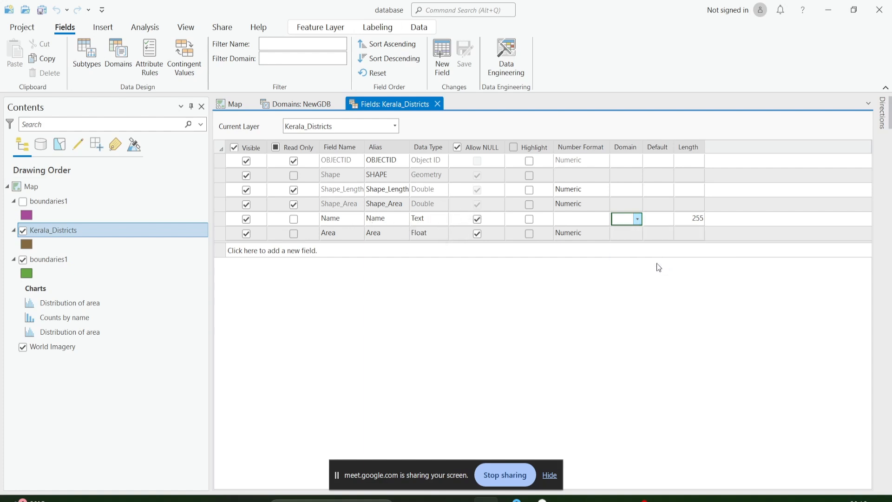
{"action": "left_click", "coordinate": [621, 234]}
{"action": "left_click", "coordinate": [623, 233]}
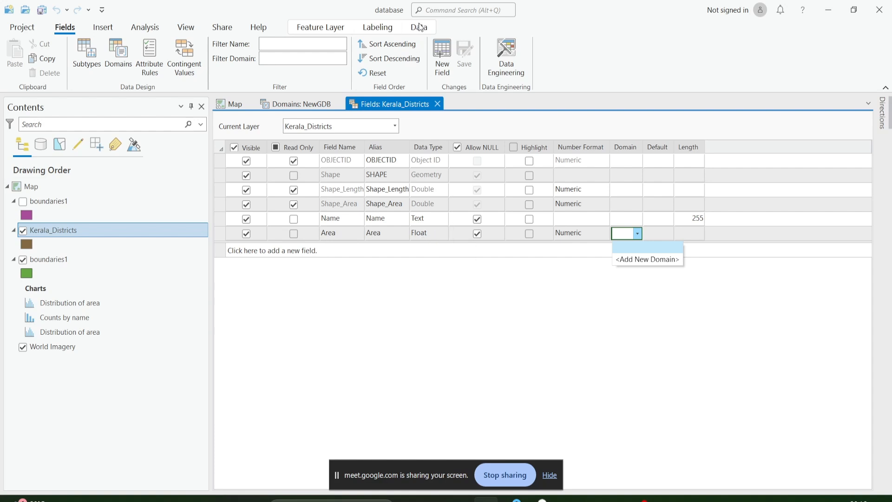
{"action": "left_click", "coordinate": [118, 51]}
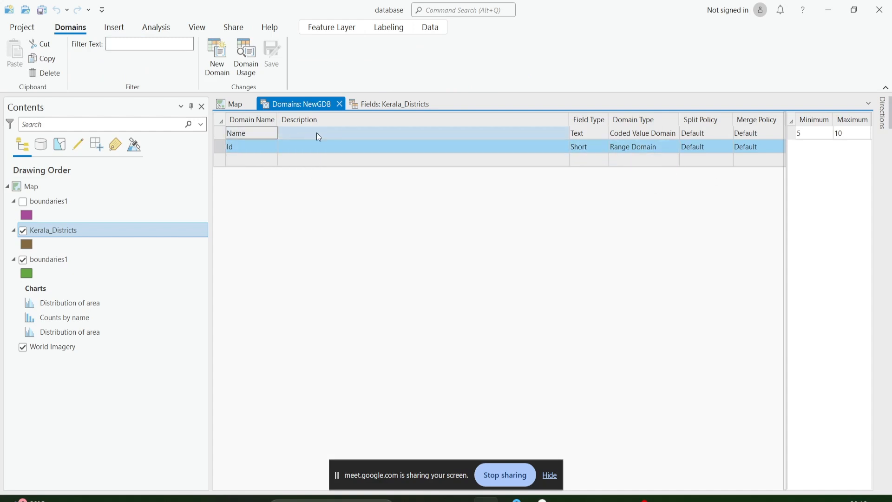
{"action": "left_click", "coordinate": [374, 109]}
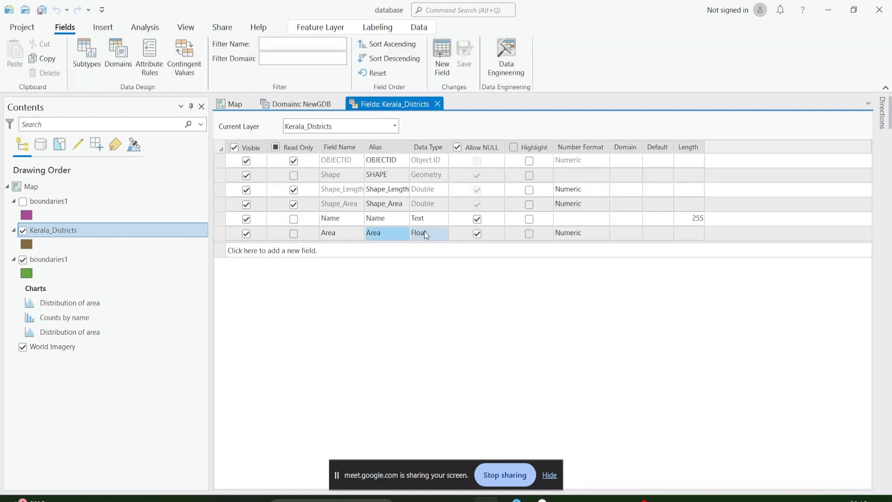
Change the data type of the Area field to Short and save the field changes
{"action": "left_click", "coordinate": [424, 233]}
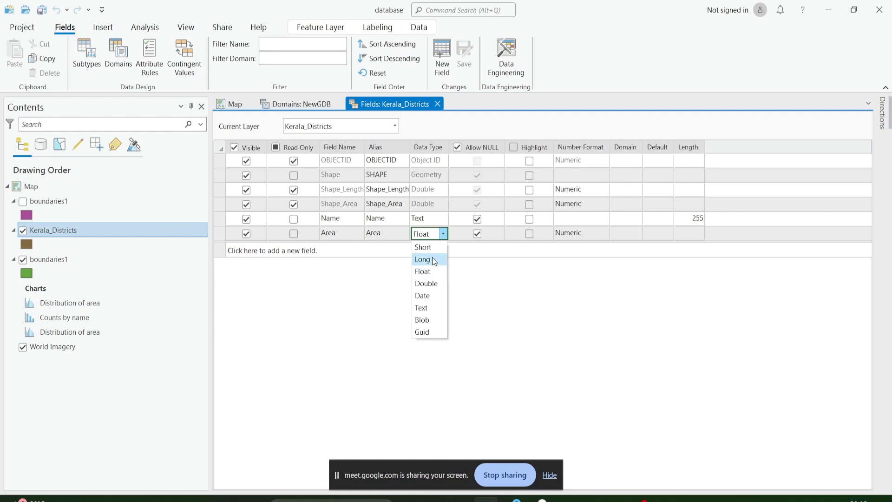
{"action": "left_click", "coordinate": [423, 247]}
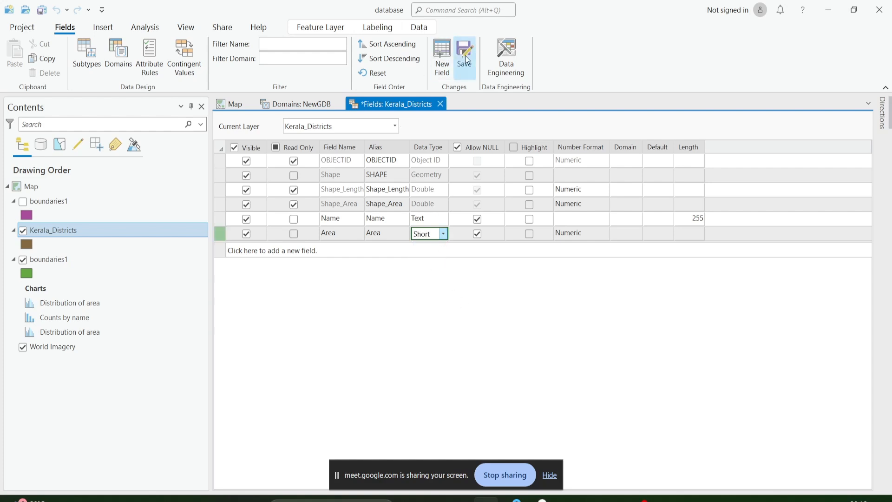
{"action": "left_click", "coordinate": [464, 55]}
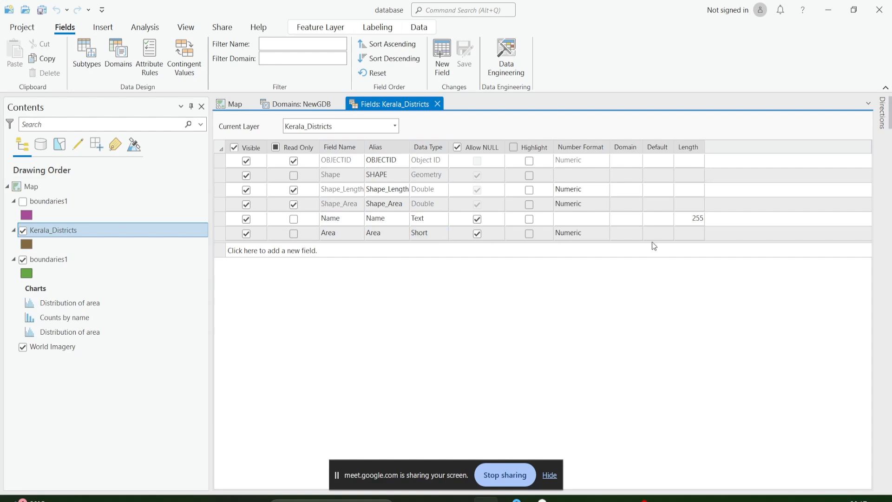
Assign the Id domain to the Area field and the Name domain to the Name field, and save the field changes
{"action": "left_click", "coordinate": [631, 233]}
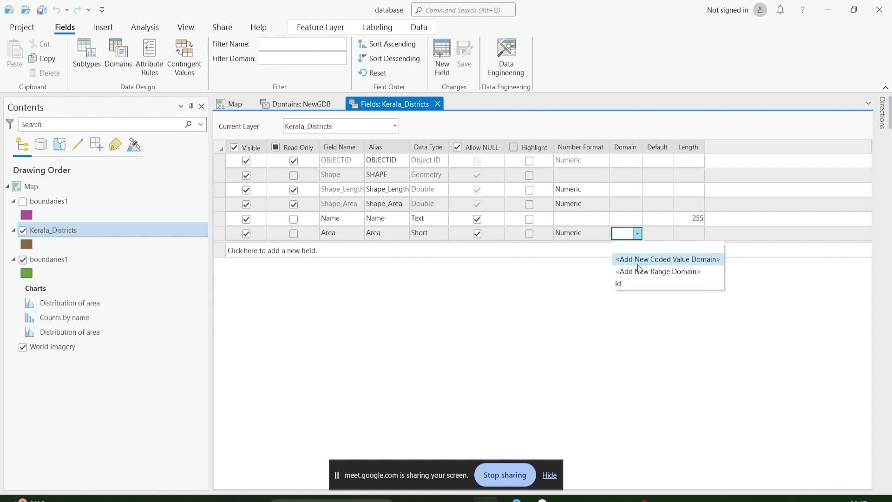
{"action": "left_click", "coordinate": [623, 284]}
{"action": "left_click", "coordinate": [639, 220]}
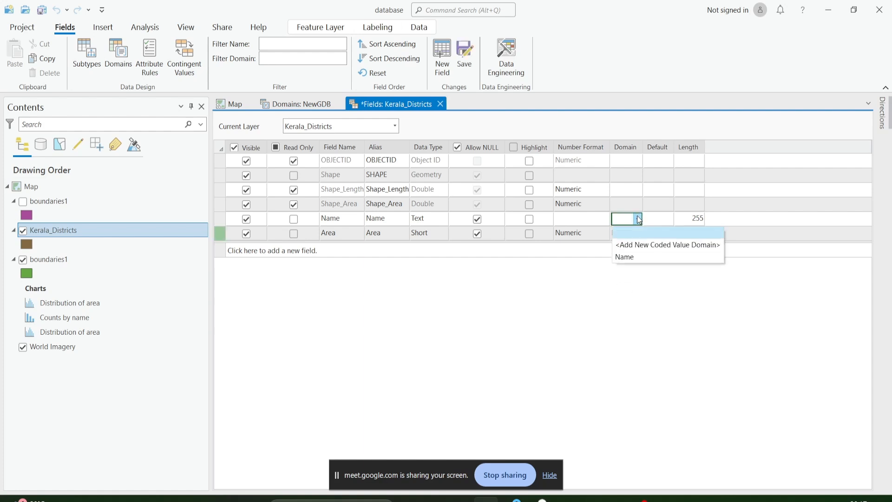
{"action": "left_click", "coordinate": [634, 258]}
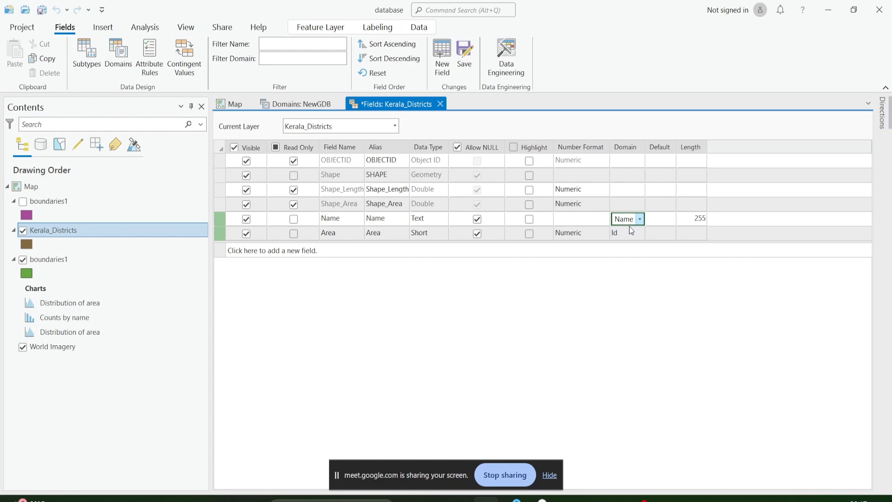
{"action": "left_click", "coordinate": [284, 102]}
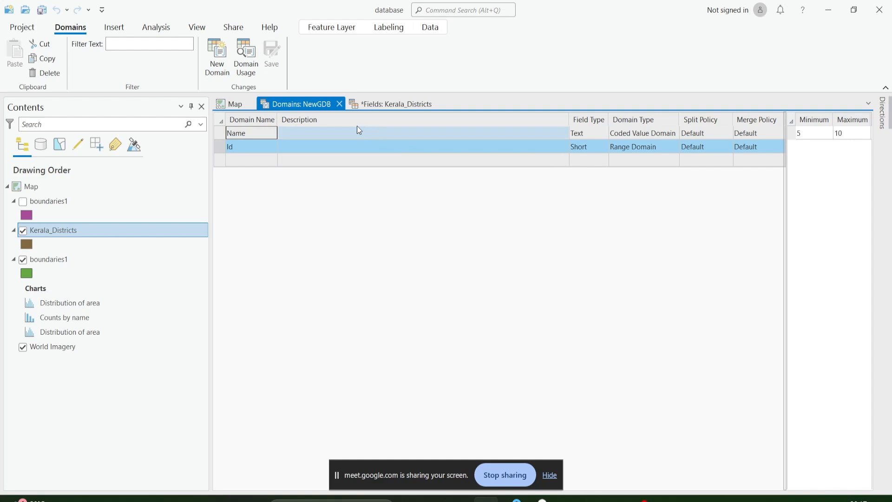
{"action": "left_click", "coordinate": [378, 99]}
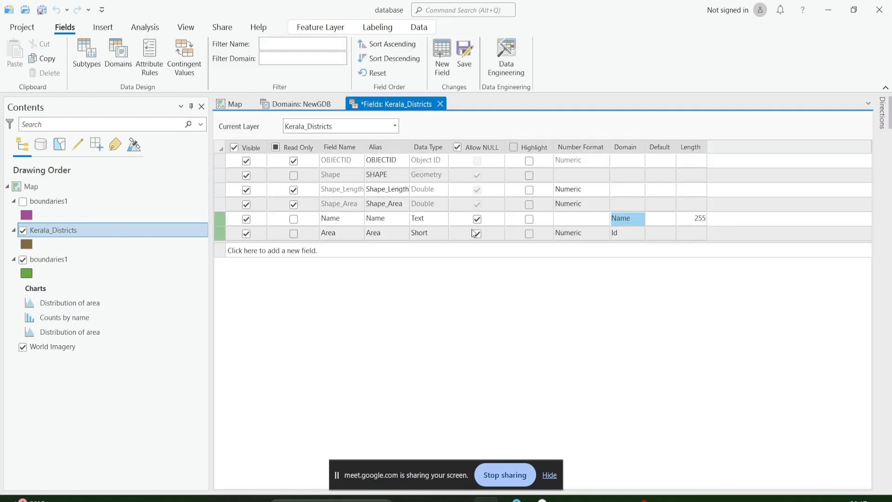
{"action": "left_click", "coordinate": [628, 222]}
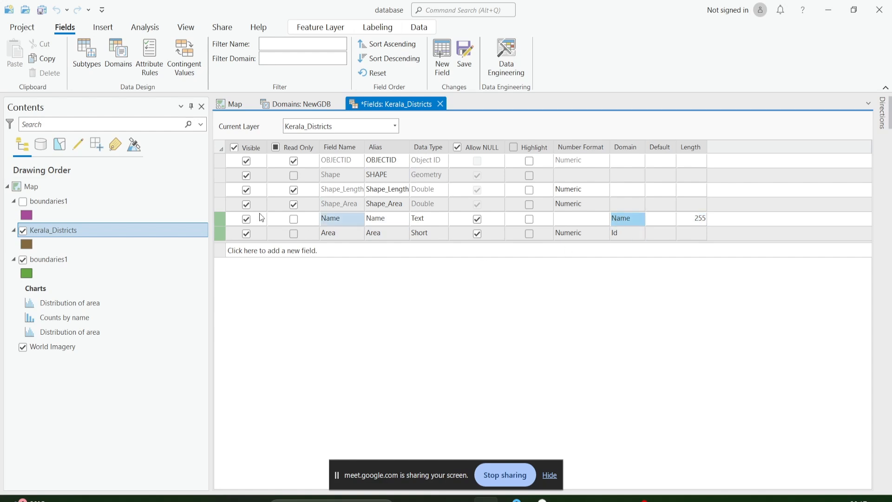
{"action": "left_click", "coordinate": [467, 61]}
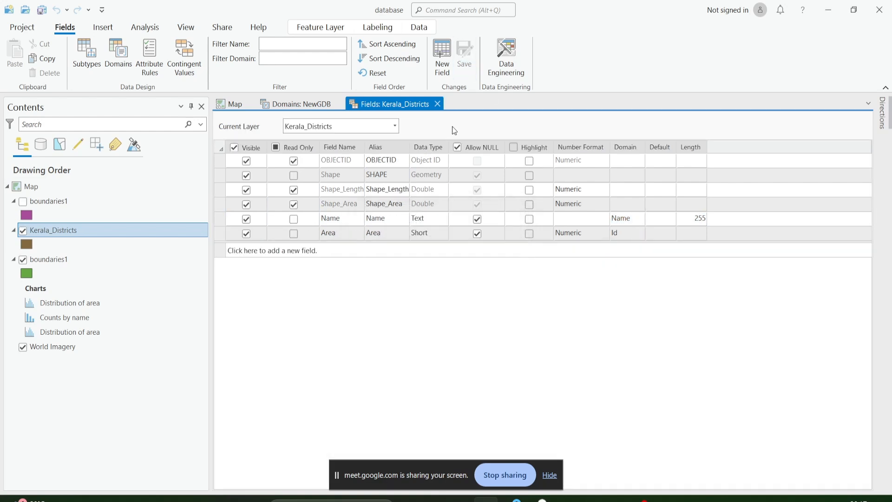
Close the field and domain views, and start creating Kerala_Districts polygons with the green boundaries1 layer hidden
{"action": "left_click", "coordinate": [437, 104]}
{"action": "left_click", "coordinate": [339, 104]}
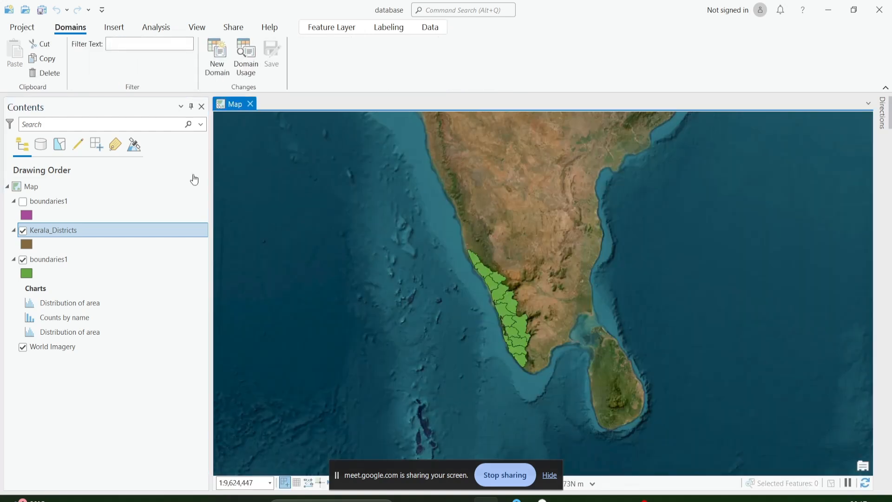
{"action": "left_click", "coordinate": [217, 28]}
{"action": "left_click", "coordinate": [314, 53]}
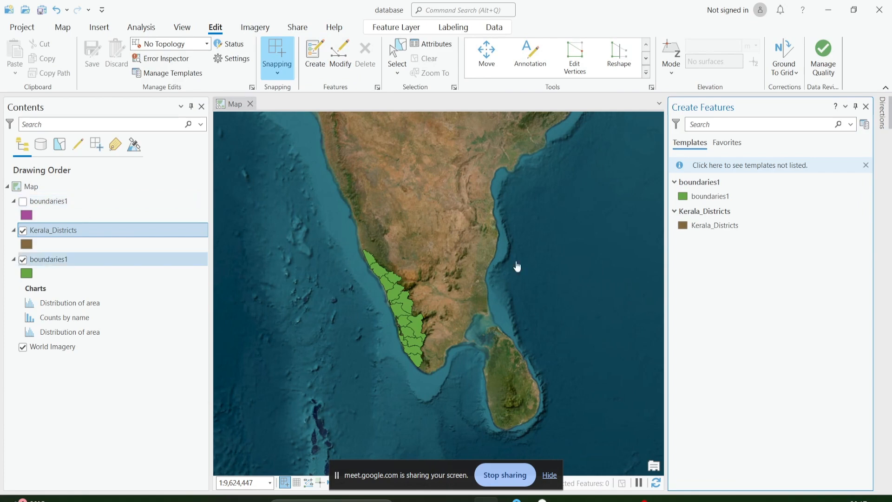
{"action": "left_click", "coordinate": [723, 223]}
{"action": "left_click", "coordinate": [24, 261]}
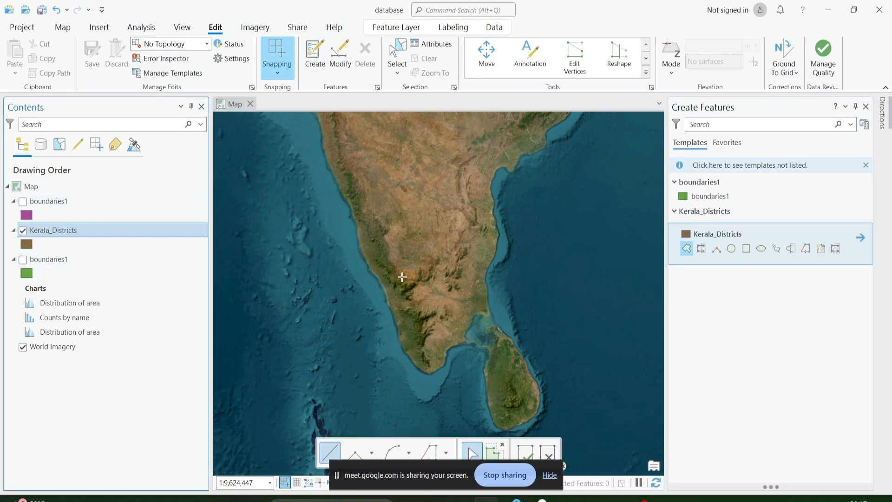
Draw four small separate Kerala_Districts polygons over the southeastern part of the Indian mainland and its coast
{"action": "left_click", "coordinate": [448, 198]}
{"action": "left_click", "coordinate": [443, 220]}
{"action": "double_click", "coordinate": [464, 205]}
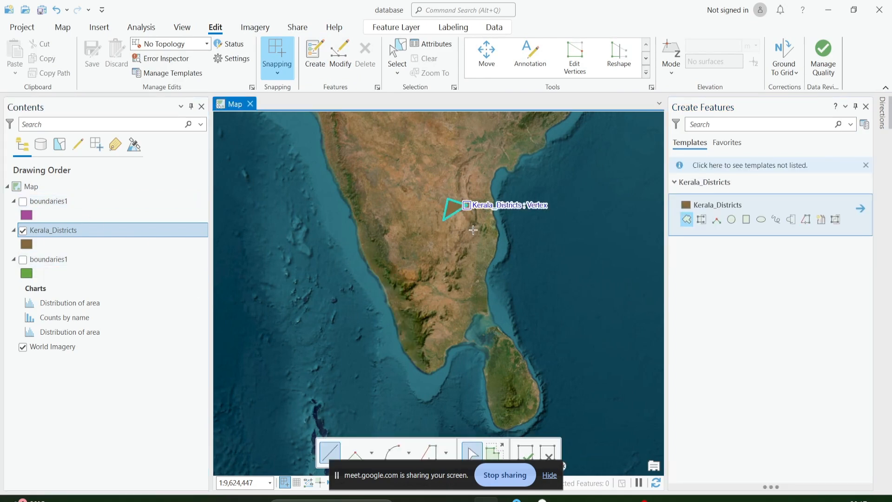
{"action": "left_click", "coordinate": [463, 288]}
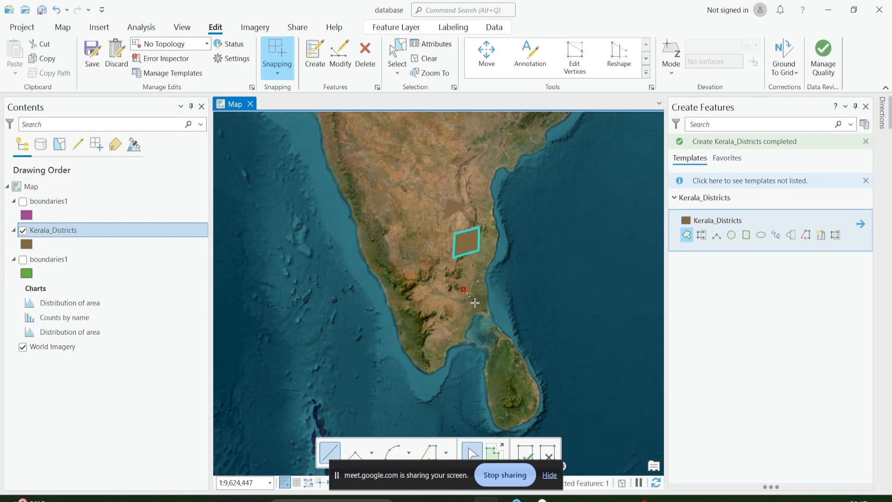
{"action": "left_click", "coordinate": [476, 303]}
{"action": "left_click", "coordinate": [487, 302]}
{"action": "double_click", "coordinate": [481, 270]}
{"action": "left_click", "coordinate": [481, 197]}
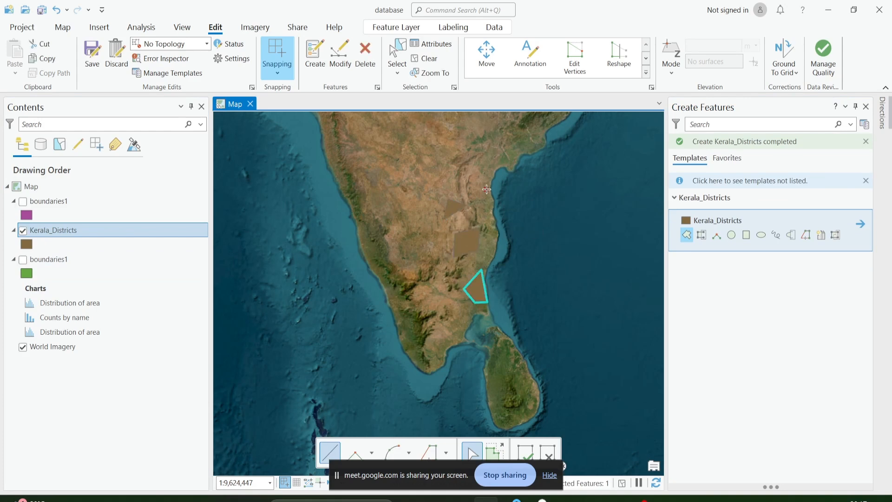
{"action": "left_click", "coordinate": [487, 188]}
{"action": "left_click", "coordinate": [501, 215]}
{"action": "double_click", "coordinate": [510, 198]}
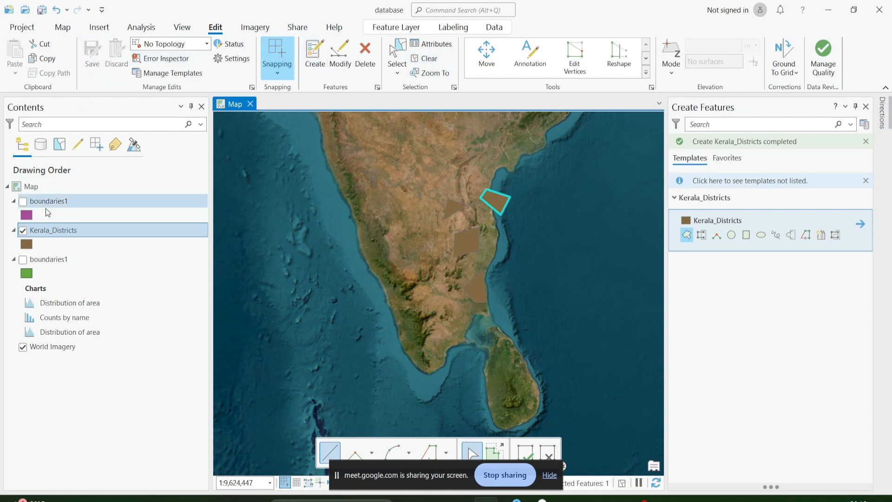
Open the Kerala_Districts attribute table and examine the domain choices offered for the first record's Name value
{"action": "right_click", "coordinate": [61, 235]}
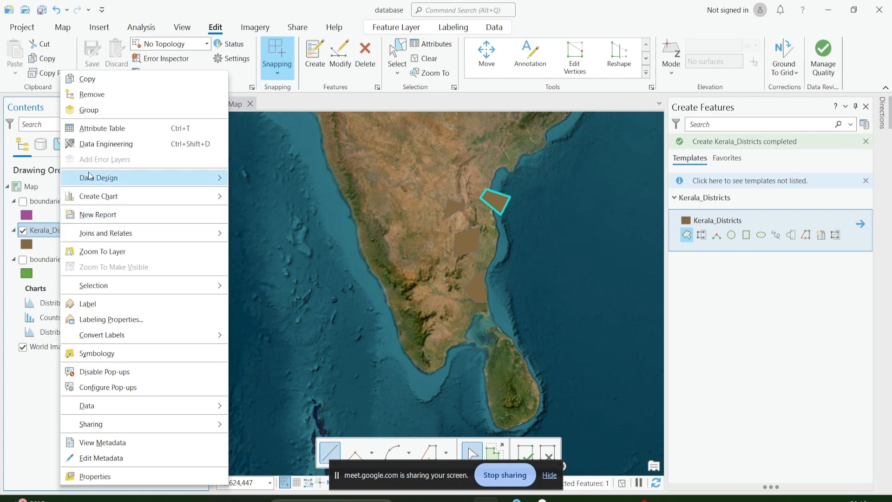
{"action": "left_click", "coordinate": [106, 135]}
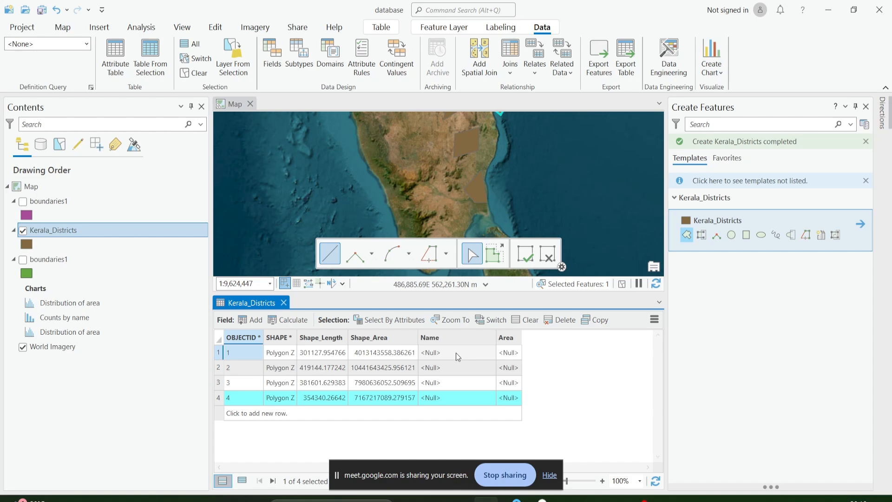
{"action": "left_click", "coordinate": [455, 353]}
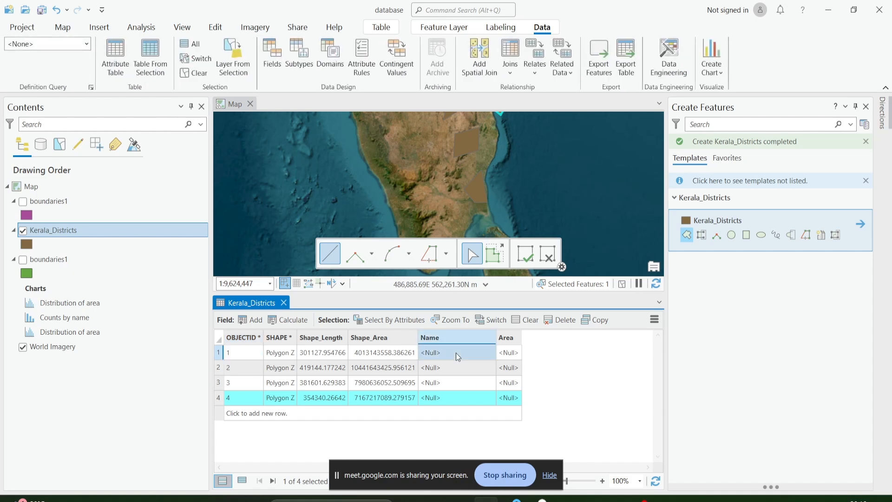
{"action": "left_click", "coordinate": [458, 357]}
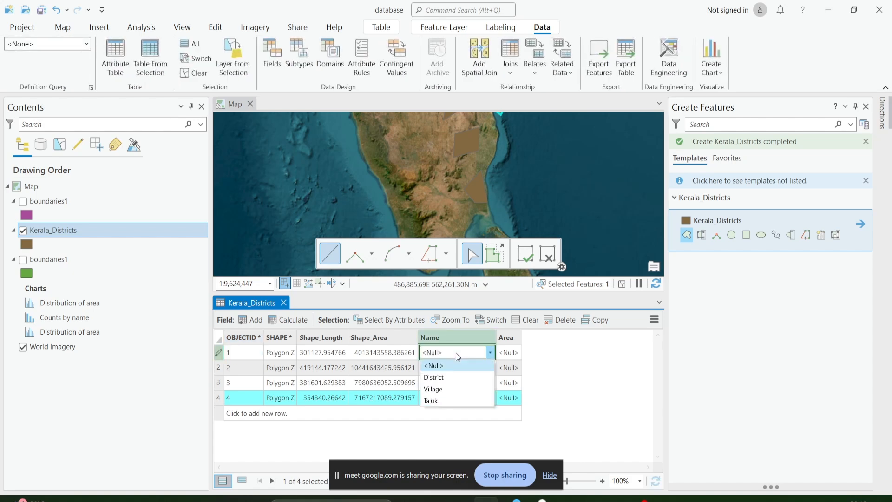
{"action": "left_click", "coordinate": [465, 354]}
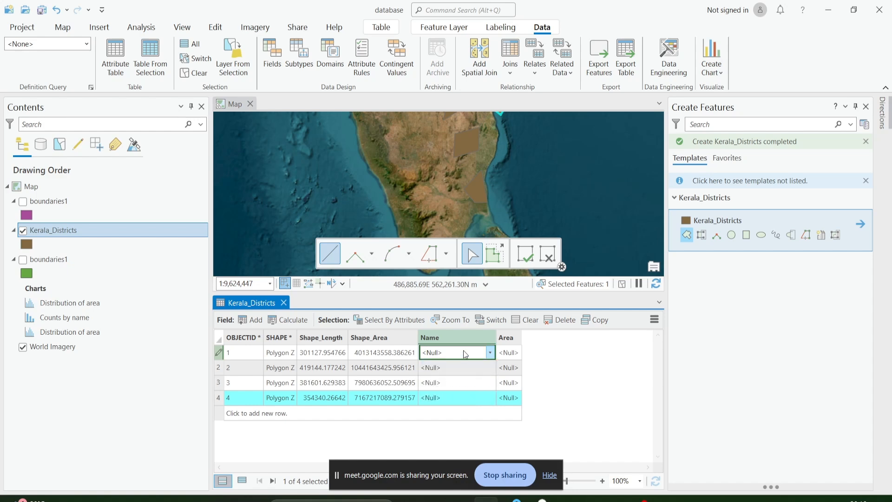
{"action": "left_click", "coordinate": [465, 353]}
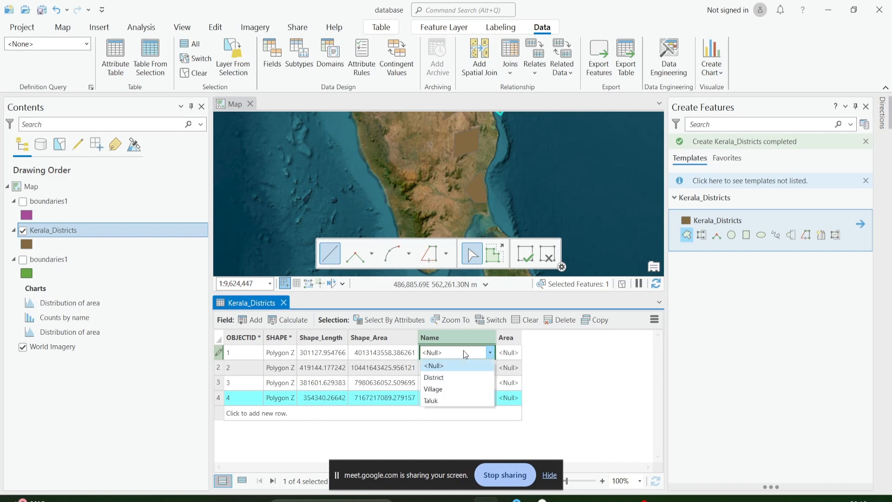
{"action": "left_click", "coordinate": [464, 365]}
{"action": "left_click", "coordinate": [491, 353]}
{"action": "left_click", "coordinate": [490, 353]}
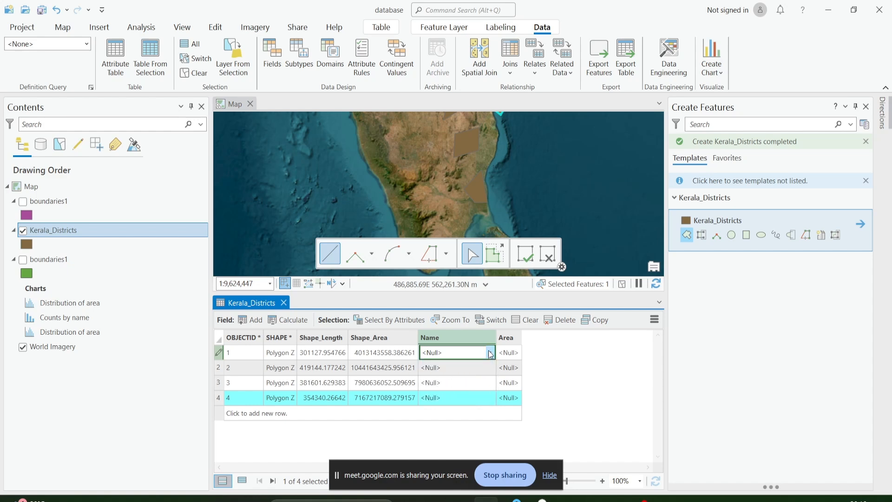
{"action": "left_click", "coordinate": [491, 353]}
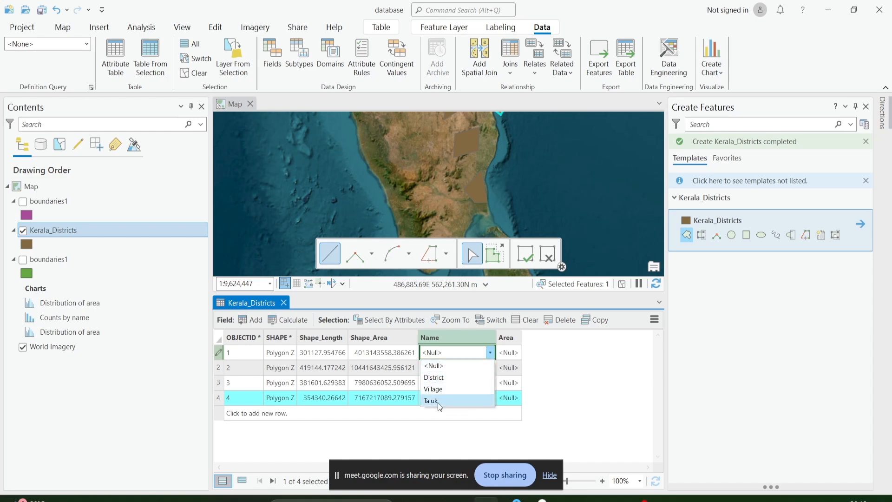
{"action": "left_click", "coordinate": [449, 339]}
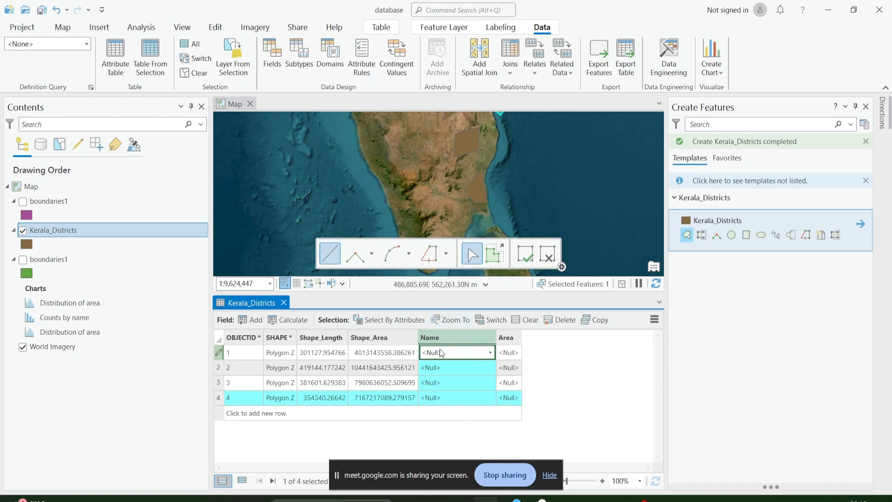
{"action": "left_click", "coordinate": [490, 352]}
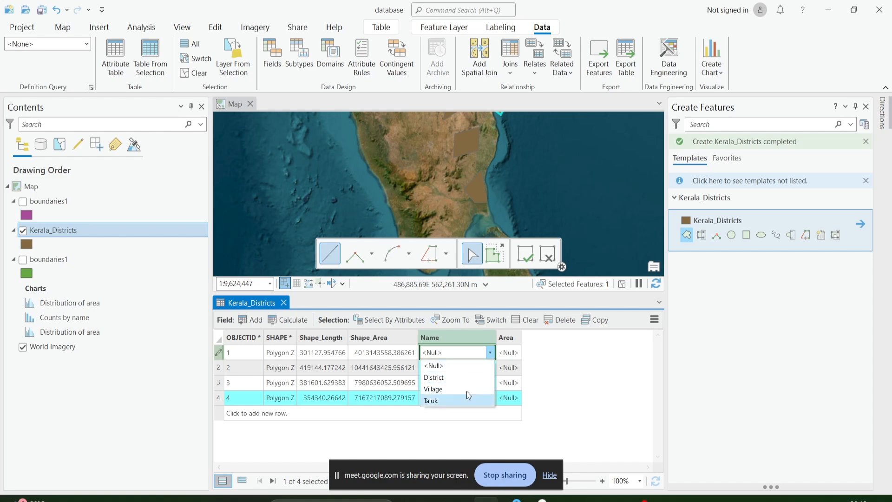
{"action": "left_click", "coordinate": [460, 423]}
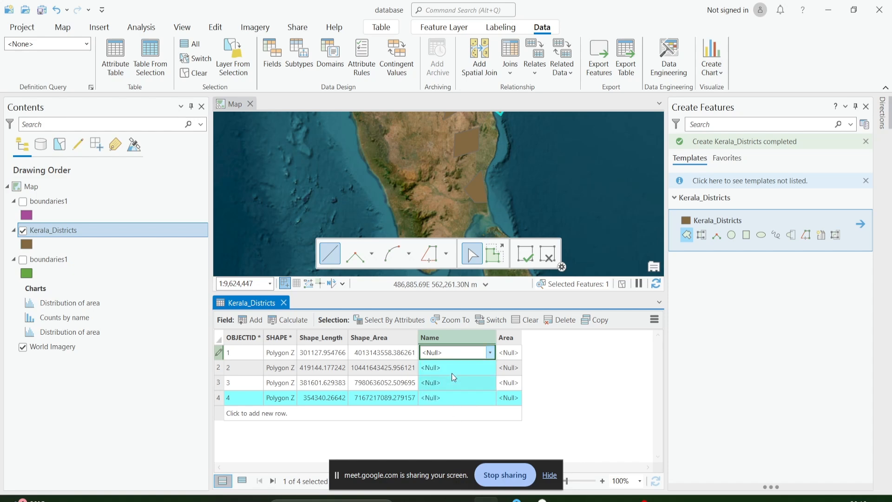
Set the Name of record 2 to Village and the Name of record 1 to District
{"action": "left_click", "coordinate": [456, 370]}
{"action": "left_click", "coordinate": [456, 370]}
{"action": "left_click", "coordinate": [461, 403]}
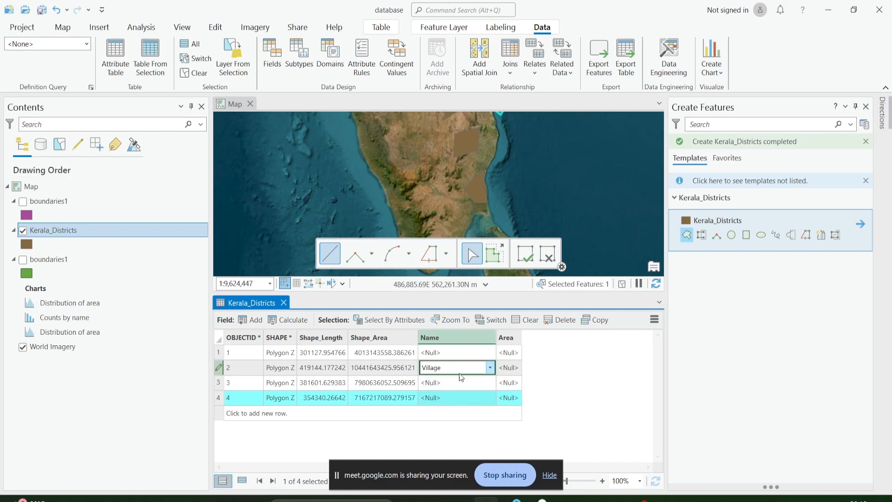
{"action": "left_click", "coordinate": [478, 352]}
{"action": "left_click", "coordinate": [478, 351]}
{"action": "left_click", "coordinate": [487, 353]}
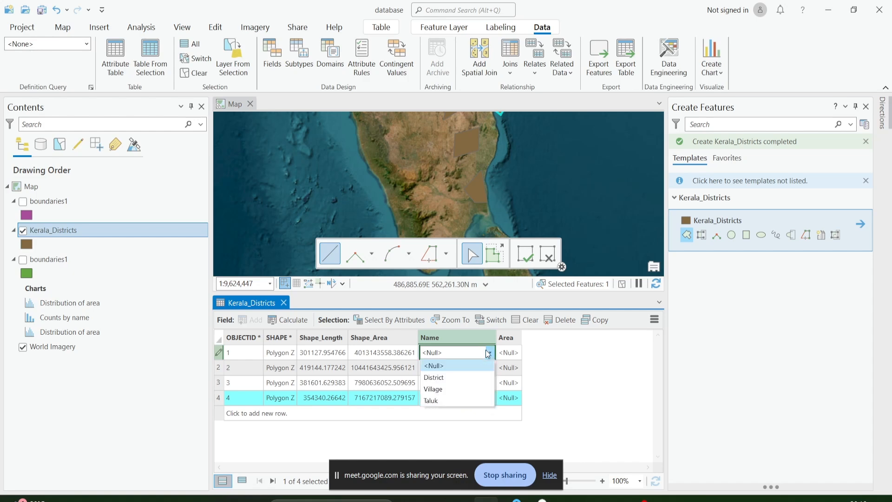
{"action": "left_click", "coordinate": [472, 377]}
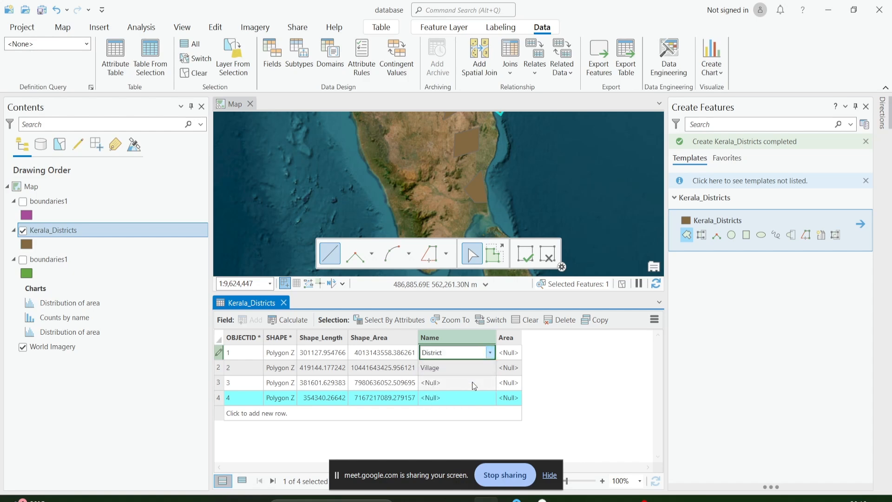
{"action": "left_click", "coordinate": [472, 382]}
{"action": "left_click", "coordinate": [472, 381]}
{"action": "left_click", "coordinate": [532, 384]}
{"action": "left_click", "coordinate": [463, 368]}
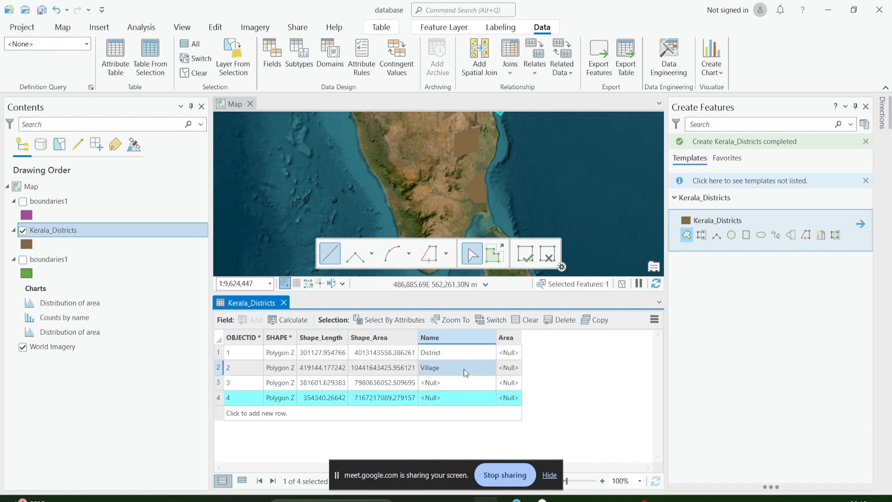
{"action": "double_click", "coordinate": [460, 383]}
{"action": "left_click", "coordinate": [461, 385]}
{"action": "left_click", "coordinate": [461, 385]}
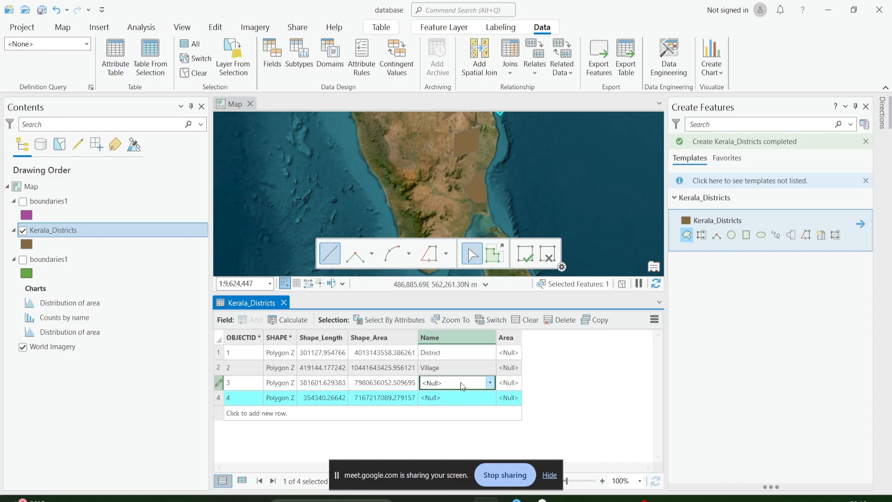
Try the values 5 and 7 as the Area of the first Kerala_Districts record
{"action": "left_click", "coordinate": [506, 358]}
{"action": "left_click", "coordinate": [506, 356]}
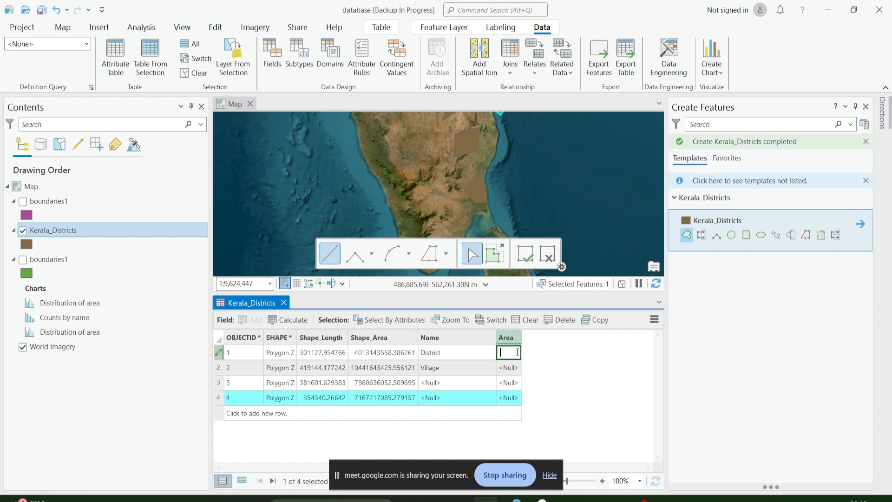
{"action": "key", "text": "Return"}
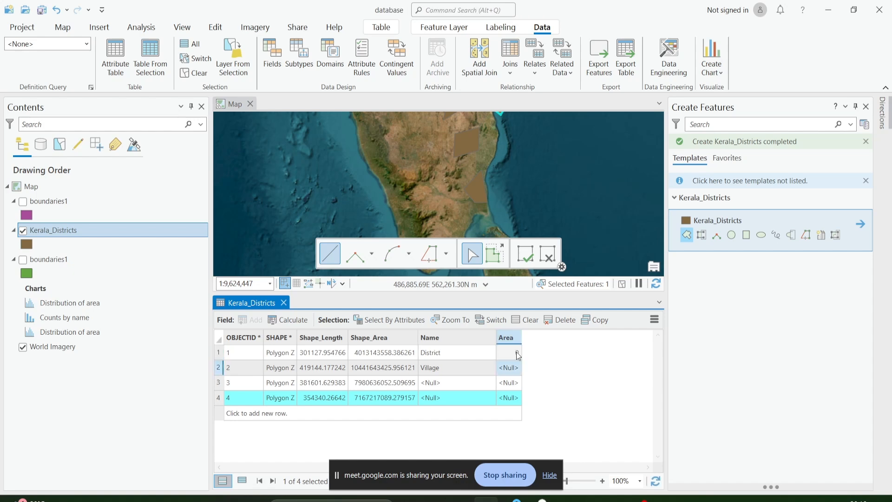
{"action": "left_click", "coordinate": [518, 353]}
{"action": "left_click", "coordinate": [518, 352]}
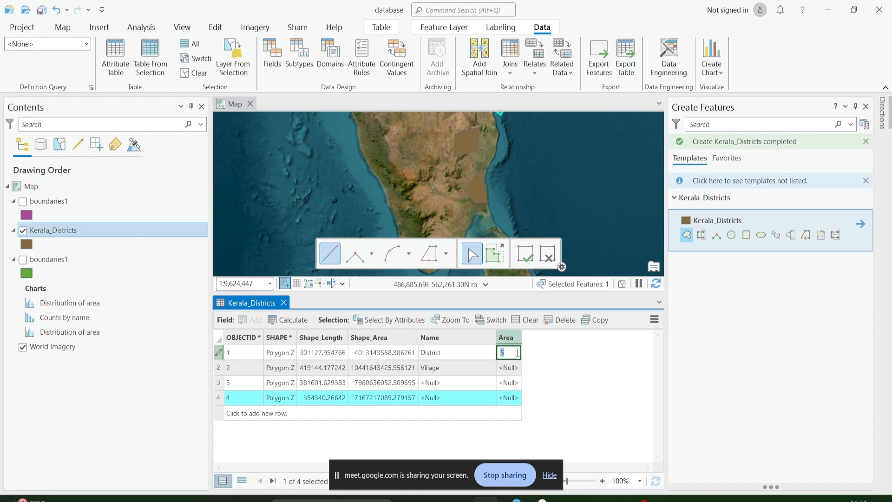
{"action": "key", "text": "Return"}
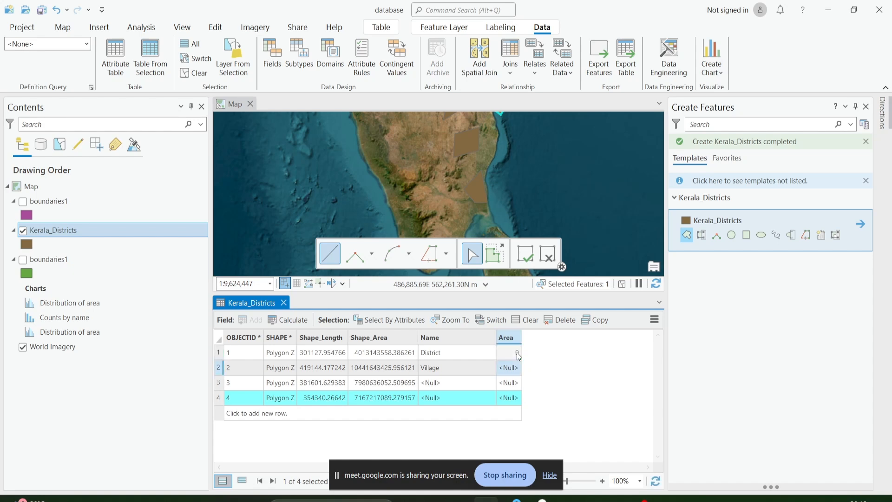
{"action": "left_click", "coordinate": [518, 354]}
{"action": "left_click", "coordinate": [518, 353]}
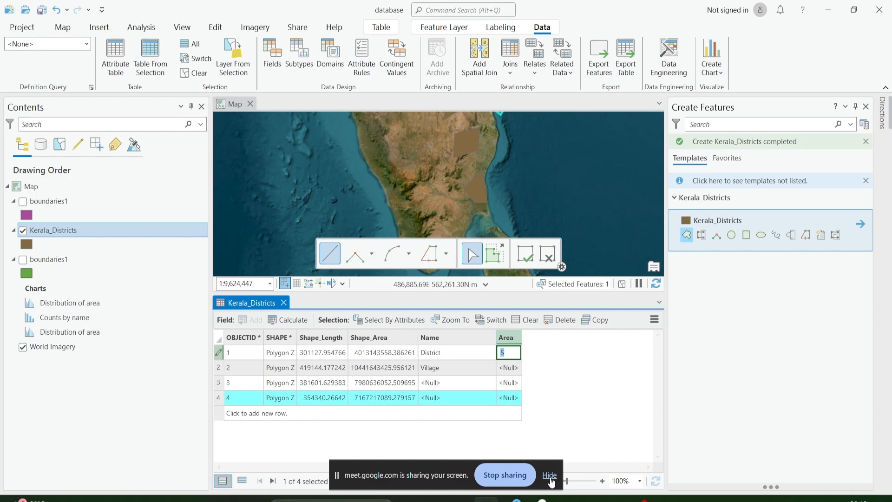
{"action": "left_click", "coordinate": [551, 476]}
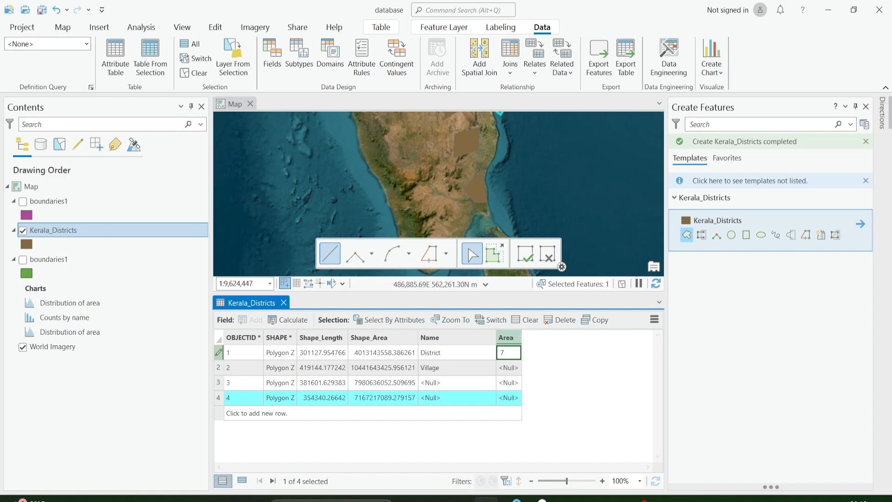
{"action": "key", "text": "Return"}
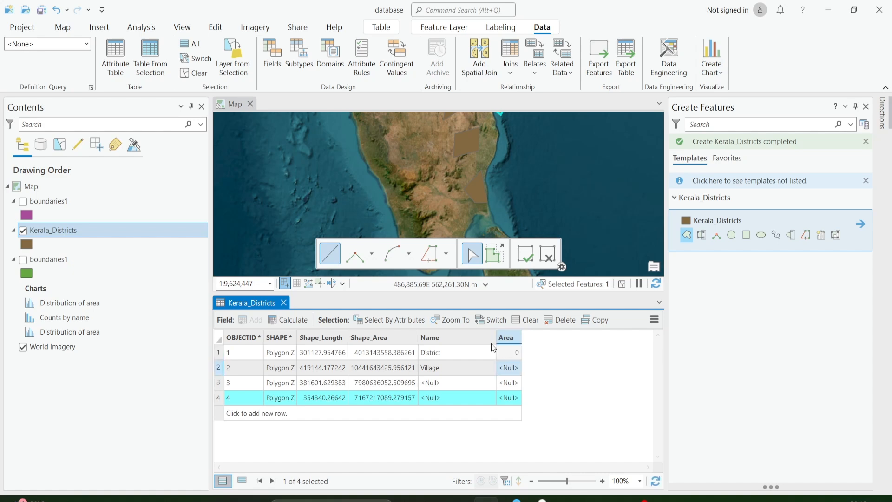
Clear the feature selection and try again to set the first record's Area to 5
{"action": "left_click", "coordinate": [215, 27]}
{"action": "left_click", "coordinate": [437, 62]}
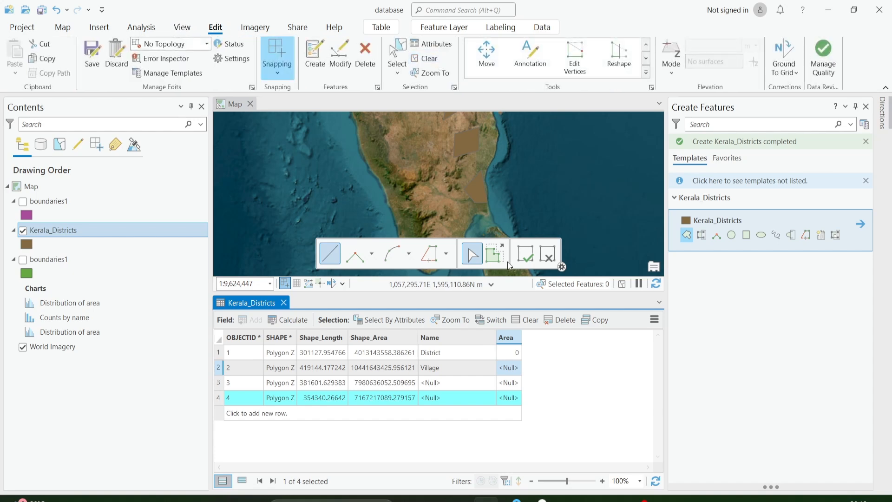
{"action": "left_click", "coordinate": [513, 355]}
{"action": "type", "text": "5"}
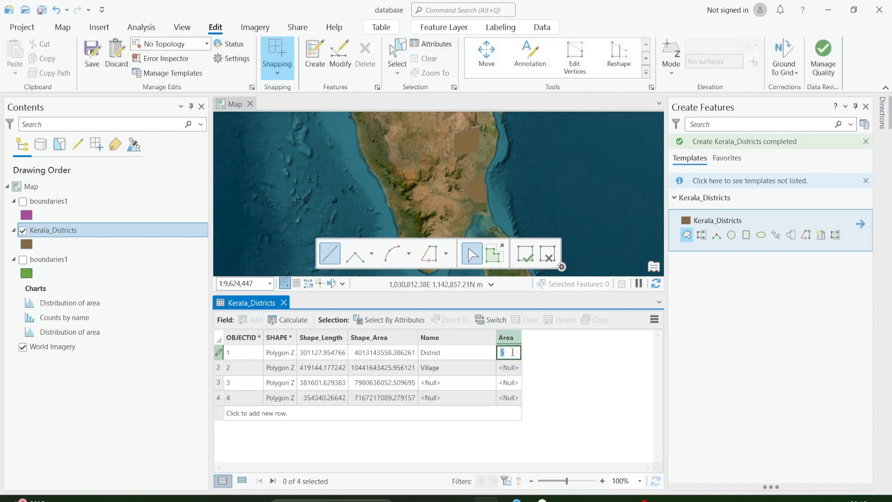
{"action": "key", "text": "Return"}
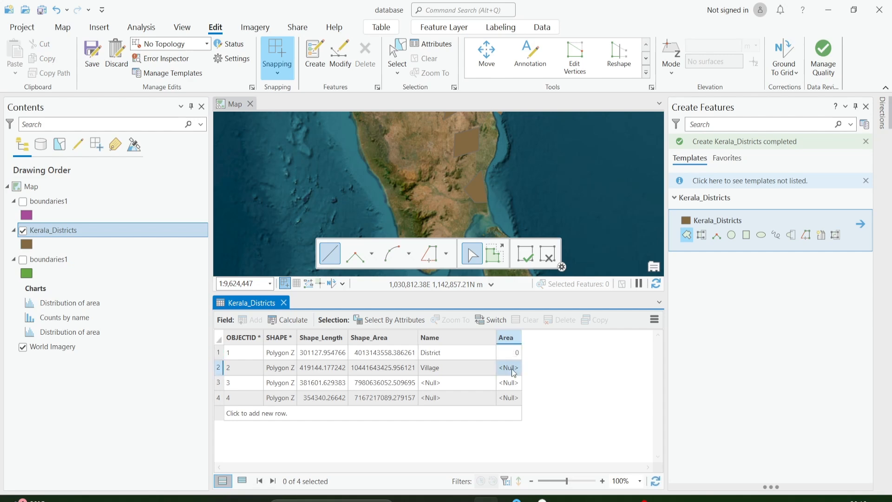
Try the values 8 and 4 as the Area of the second Kerala_Districts record
{"action": "left_click", "coordinate": [513, 372]}
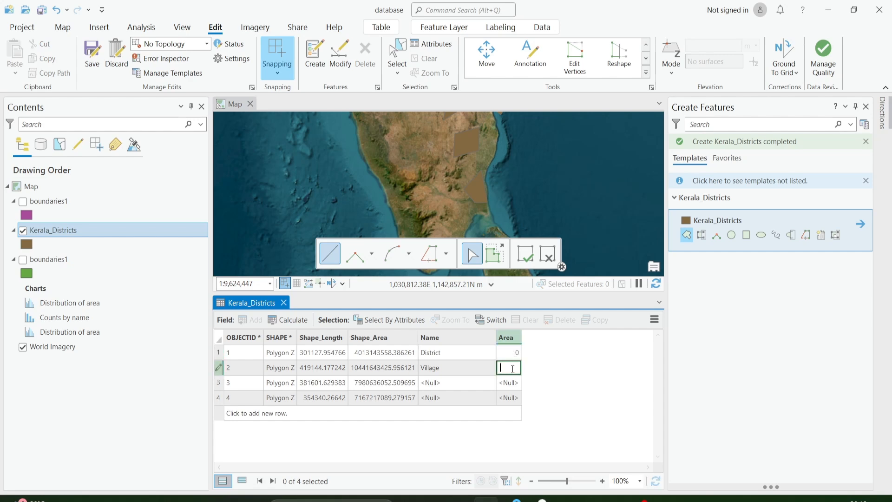
{"action": "type", "text": "8"}
{"action": "key", "text": "Return"}
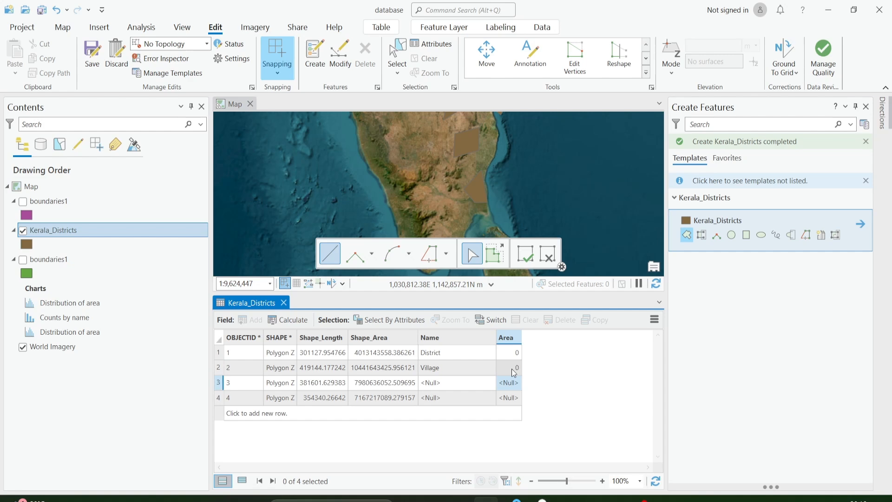
{"action": "left_click", "coordinate": [513, 370]}
{"action": "left_click", "coordinate": [512, 369]}
{"action": "type", "text": "4"}
{"action": "key", "text": "Return"}
Open the field design of Kerala_Districts and mark the Area field for deletion
{"action": "right_click", "coordinate": [505, 343]}
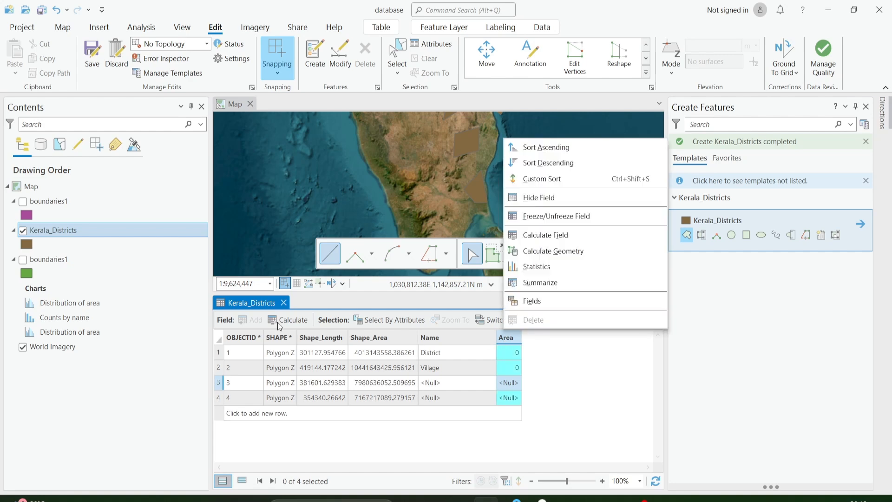
{"action": "left_click", "coordinate": [541, 27]}
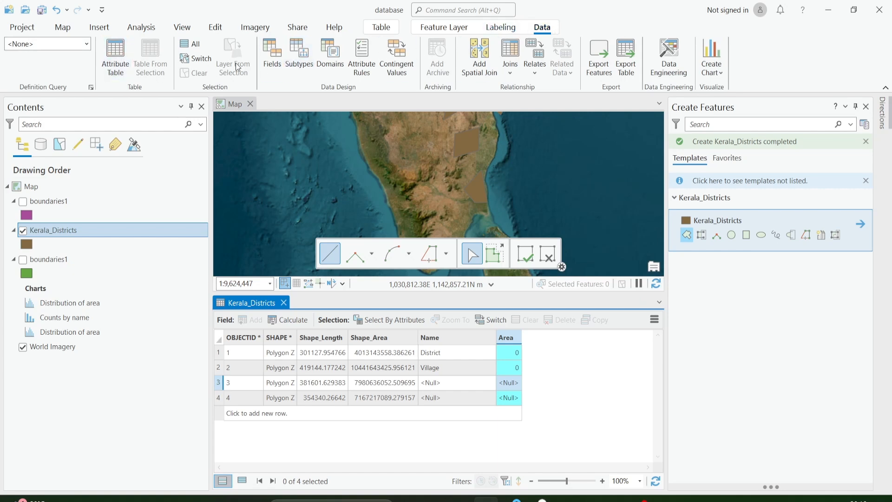
{"action": "left_click", "coordinate": [273, 54]}
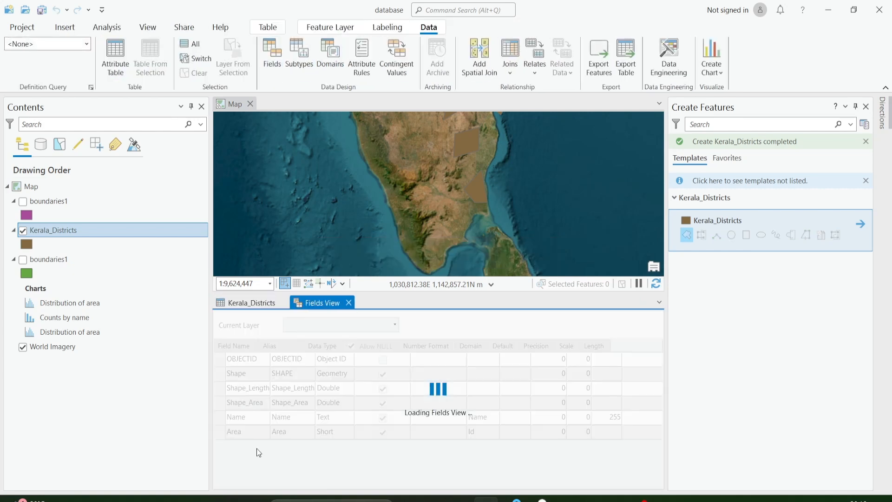
{"action": "left_click", "coordinate": [224, 436]}
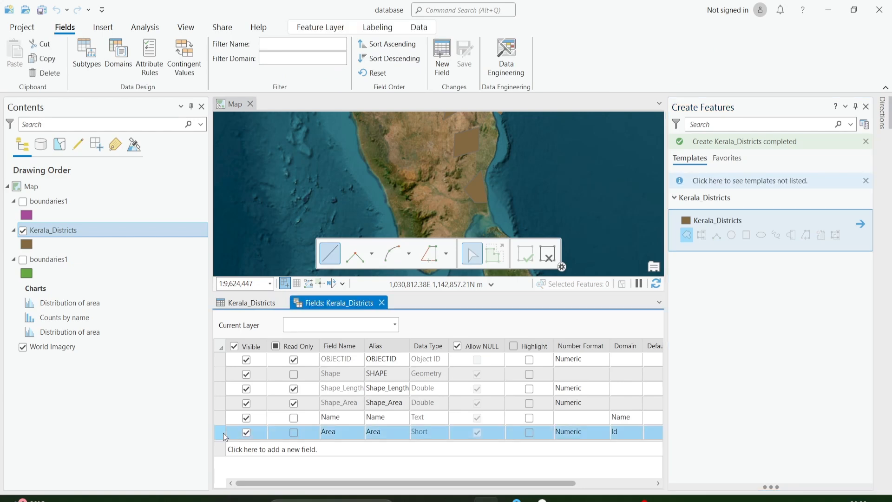
{"action": "right_click", "coordinate": [224, 436]}
{"action": "left_click", "coordinate": [241, 367]}
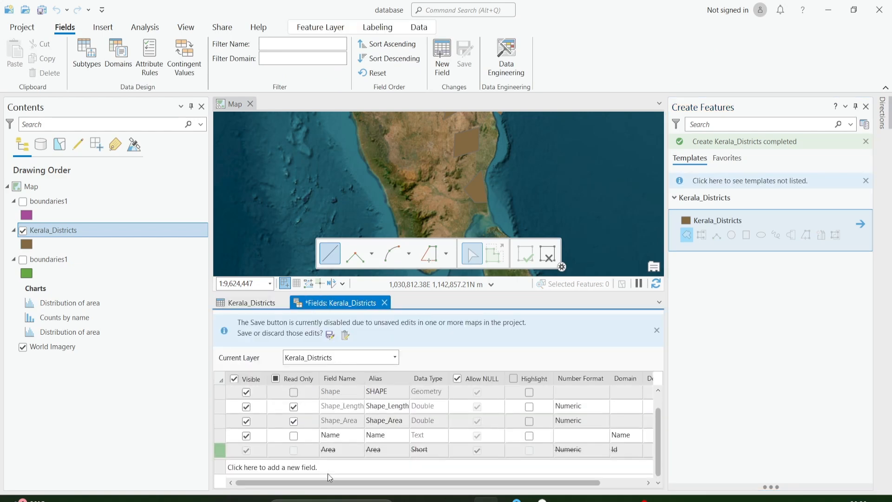
Add a field named Type with data type Short to Kerala_Districts and assign it the Id domain
{"action": "left_click", "coordinate": [324, 467]}
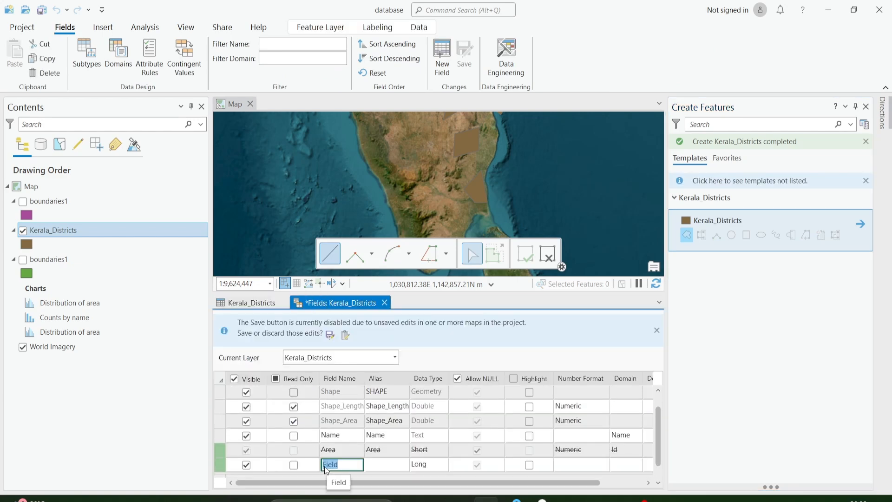
{"action": "type", "text": "Type"}
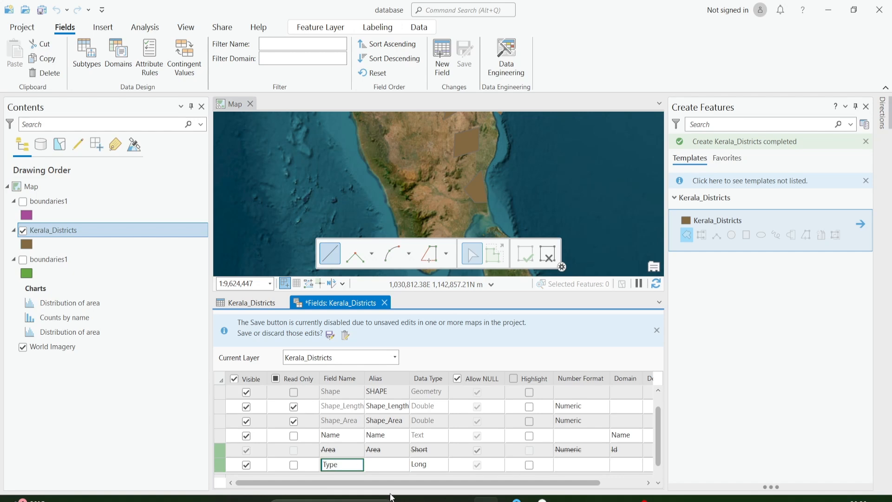
{"action": "left_click", "coordinate": [433, 464]}
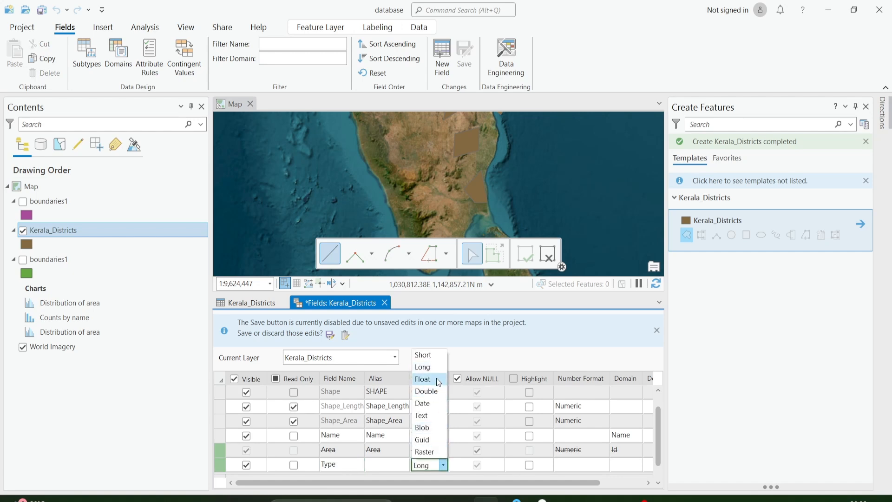
{"action": "left_click", "coordinate": [435, 356]}
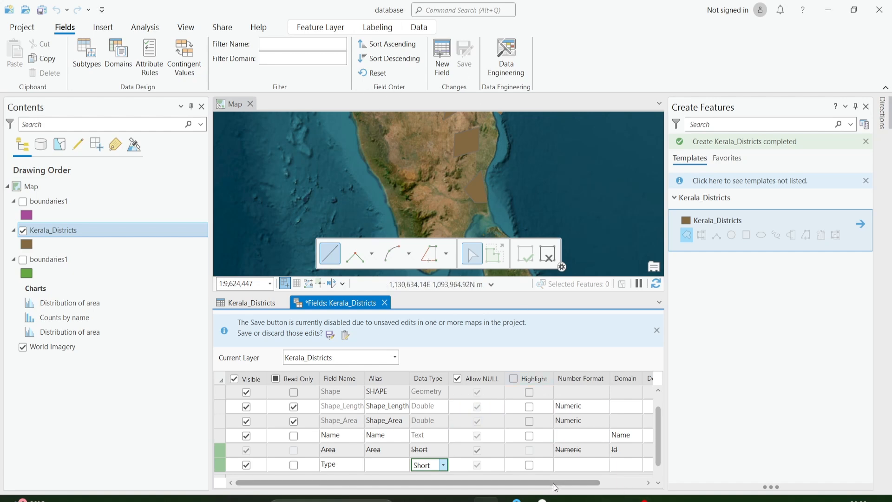
{"action": "left_click_drag", "start_coordinate": [554, 487], "coordinate": [596, 487]}
{"action": "left_click_drag", "start_coordinate": [489, 292], "coordinate": [496, 242]}
{"action": "left_click", "coordinate": [594, 428]}
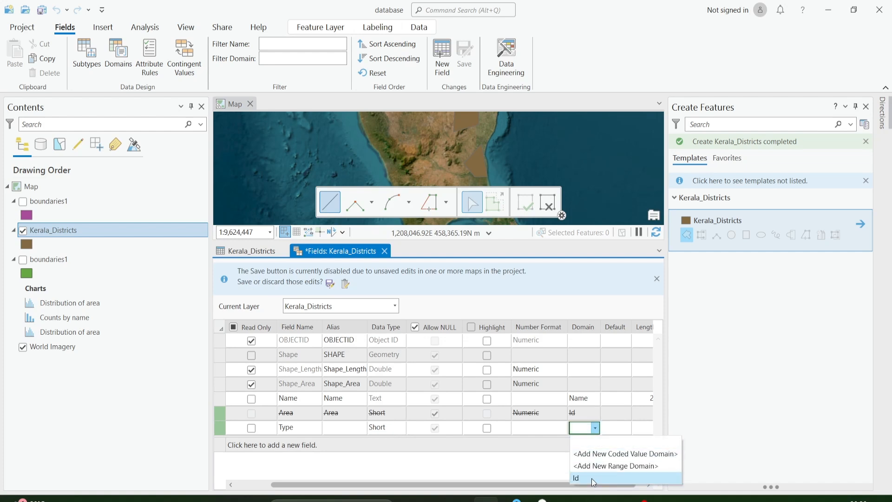
{"action": "left_click", "coordinate": [592, 479]}
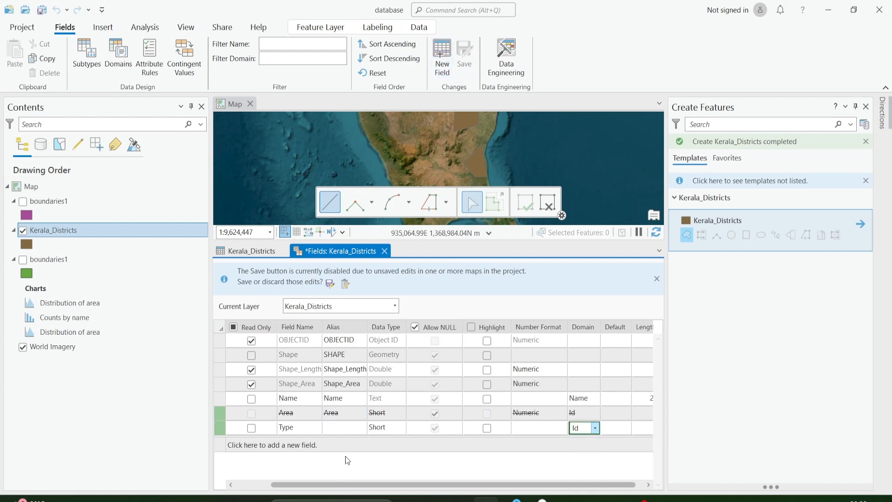
Save the pending map edits, save the Kerala_Districts field changes, and close the field design
{"action": "left_click", "coordinate": [331, 283]}
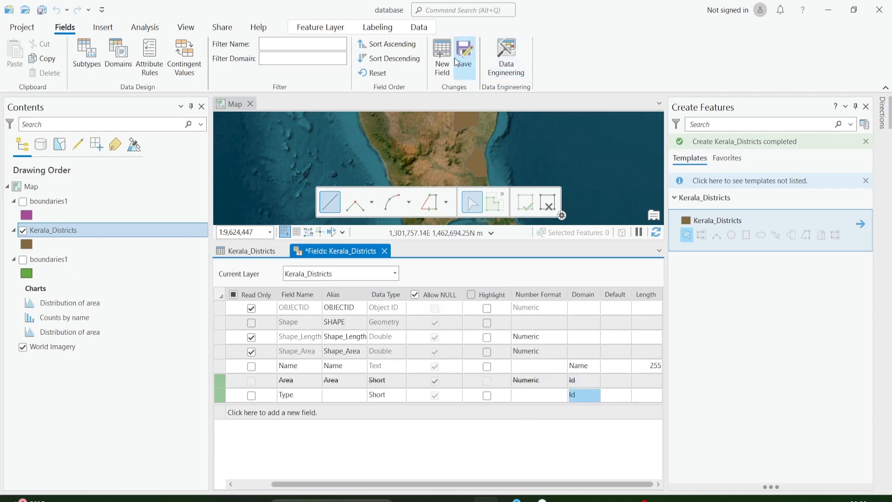
{"action": "left_click", "coordinate": [456, 57]}
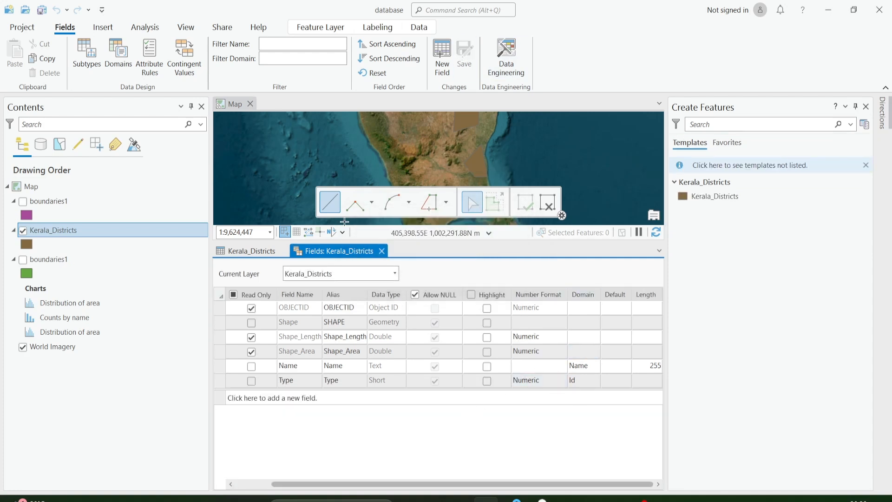
{"action": "left_click", "coordinate": [381, 251]}
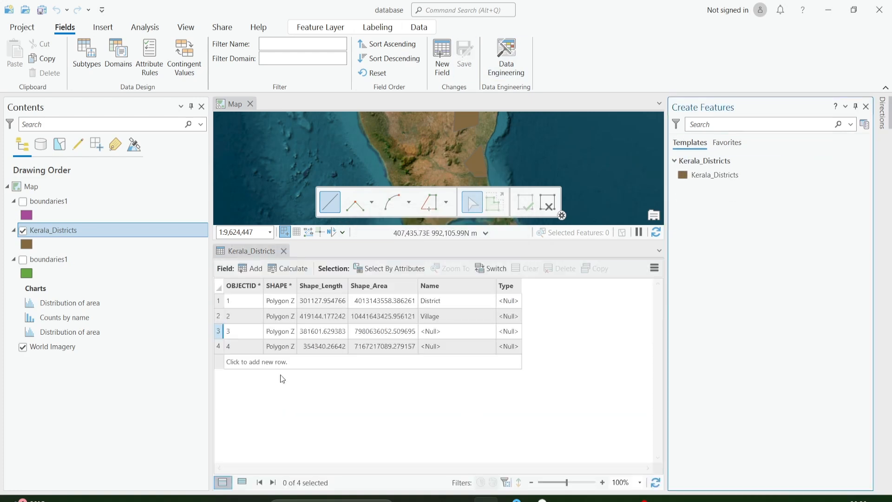
Set the Type of the first Kerala_Districts record to 7 and of the second record to 8
{"action": "double_click", "coordinate": [516, 300]}
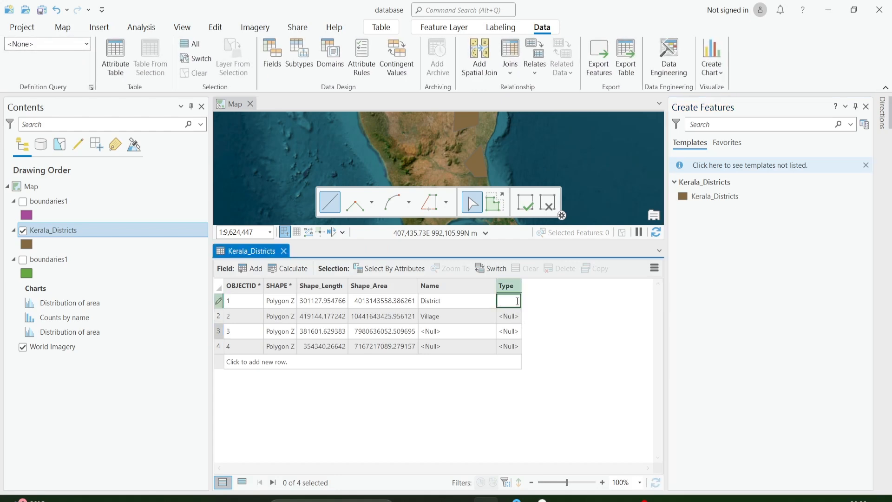
{"action": "type", "text": "7"}
{"action": "key", "text": "Return"}
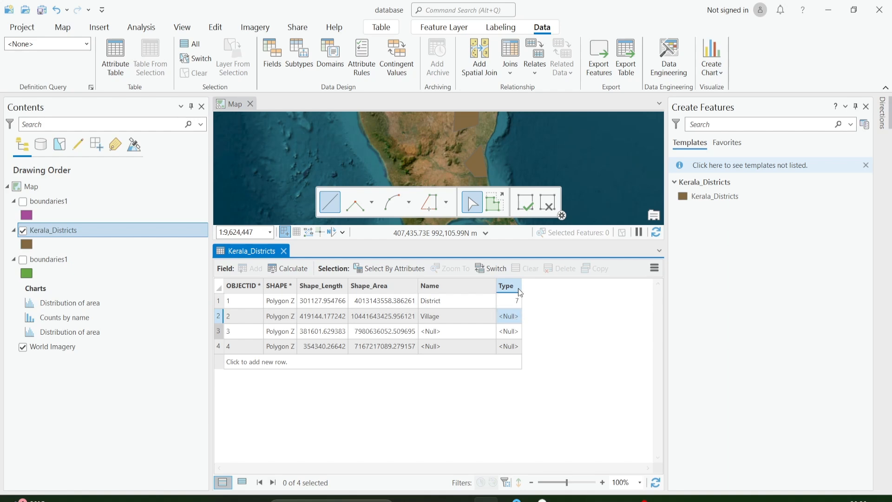
{"action": "left_click", "coordinate": [519, 291]}
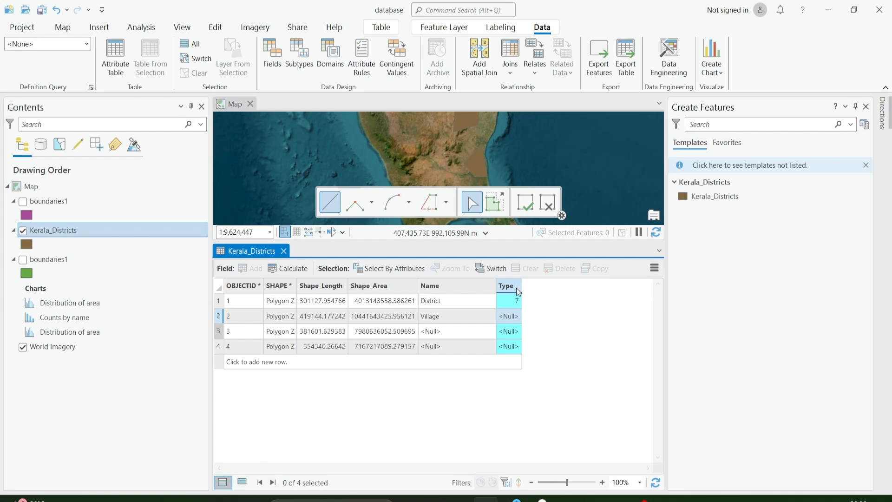
{"action": "double_click", "coordinate": [511, 320]}
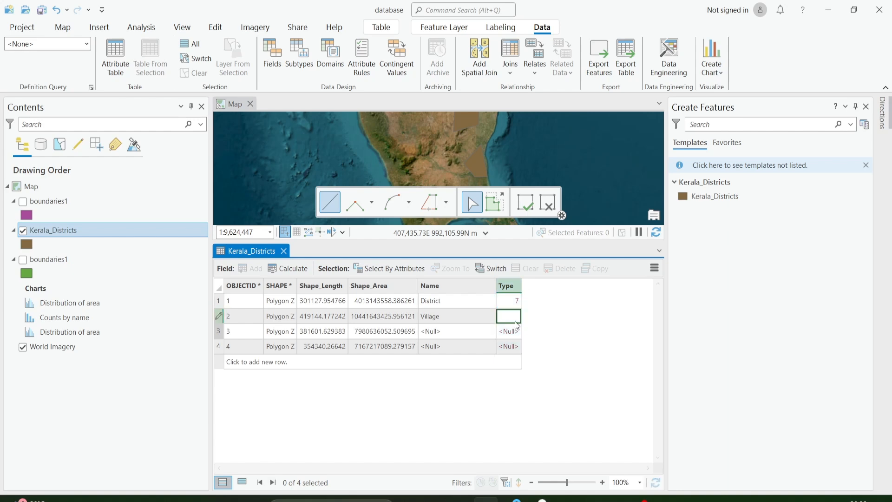
{"action": "key", "text": "Return"}
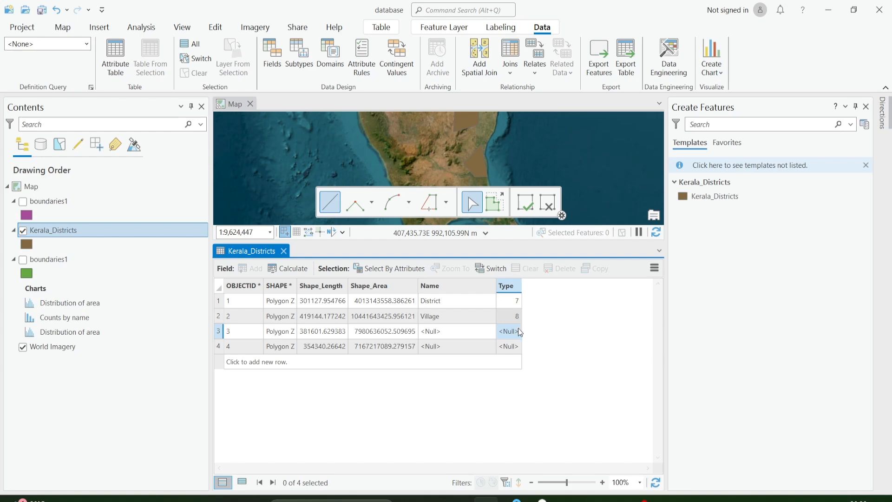
Test the Id range domain by entering 4 as the third record's Type and 11 as the fourth record's Type
{"action": "left_click", "coordinate": [517, 332]}
{"action": "type", "text": "4"}
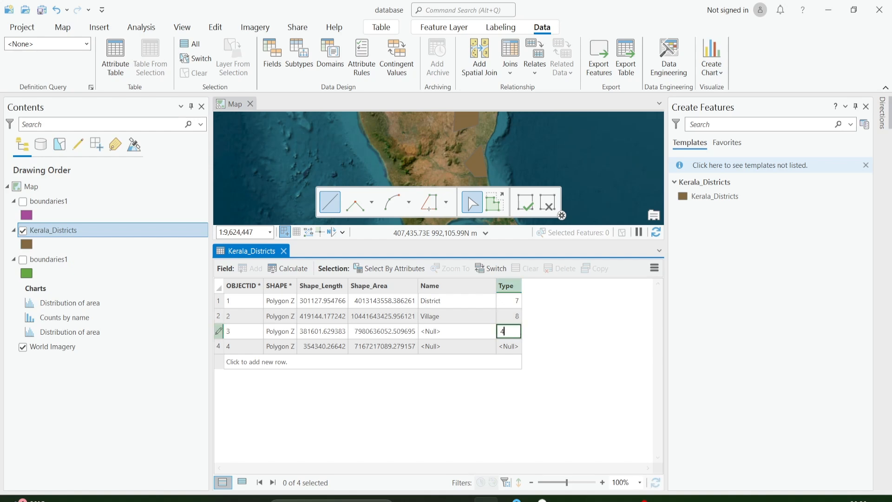
{"action": "key", "text": "Return"}
{"action": "left_click", "coordinate": [517, 331]}
{"action": "type", "text": "4"}
{"action": "key", "text": "Return"}
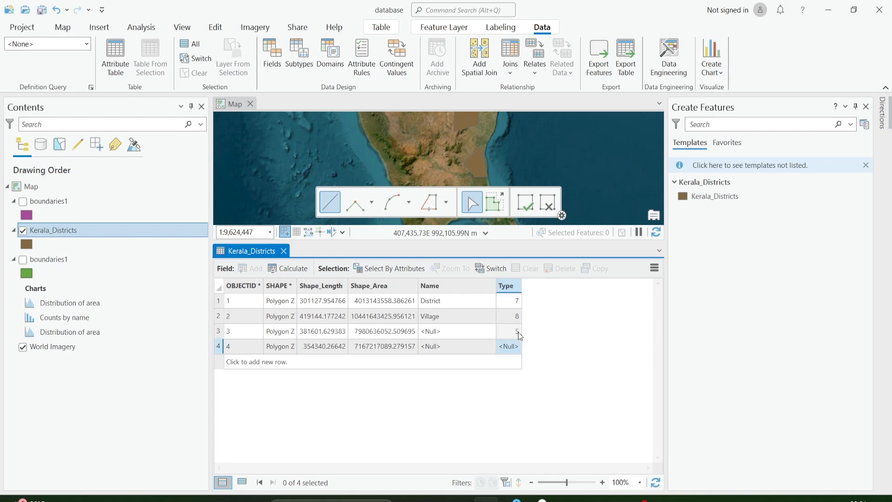
{"action": "left_click", "coordinate": [517, 341]}
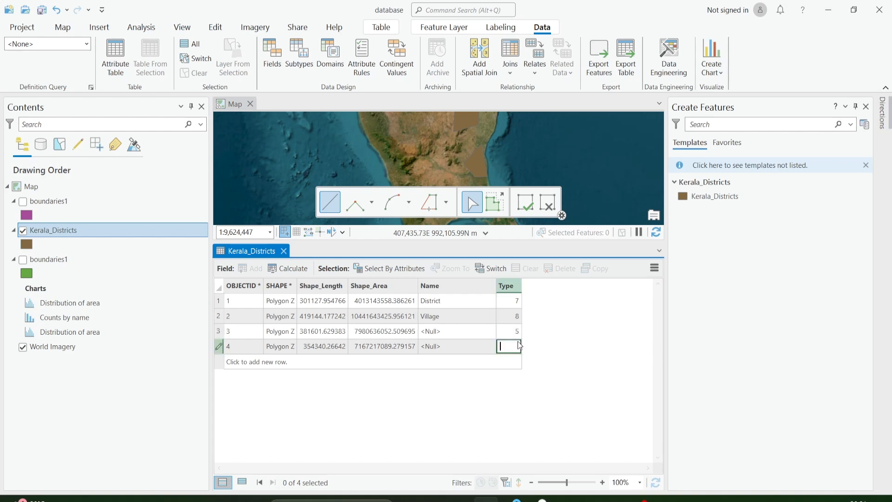
{"action": "type", "text": "11"}
{"action": "key", "text": "Return"}
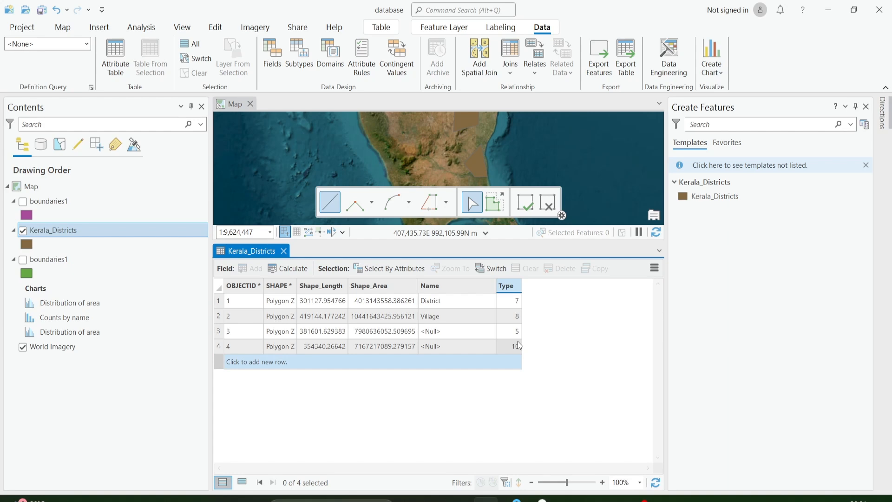
Close the Create Features pane and re-enter the fourth record's Type as 10
{"action": "left_click", "coordinate": [866, 106]}
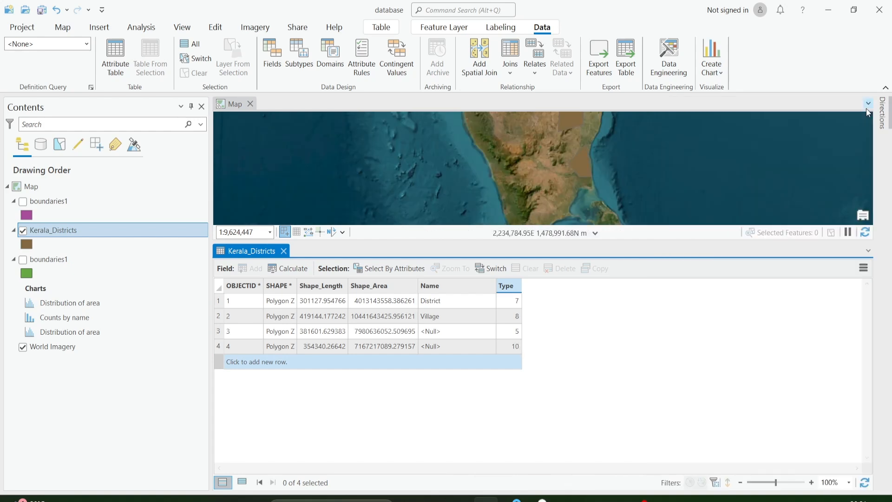
{"action": "left_click", "coordinate": [511, 316]}
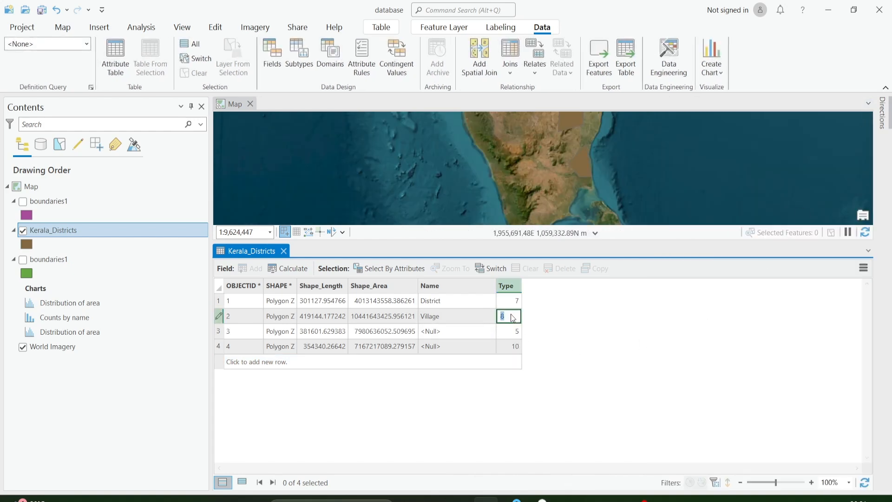
{"action": "left_click", "coordinate": [519, 347]}
{"action": "left_click", "coordinate": [518, 346]}
{"action": "type", "text": "10"}
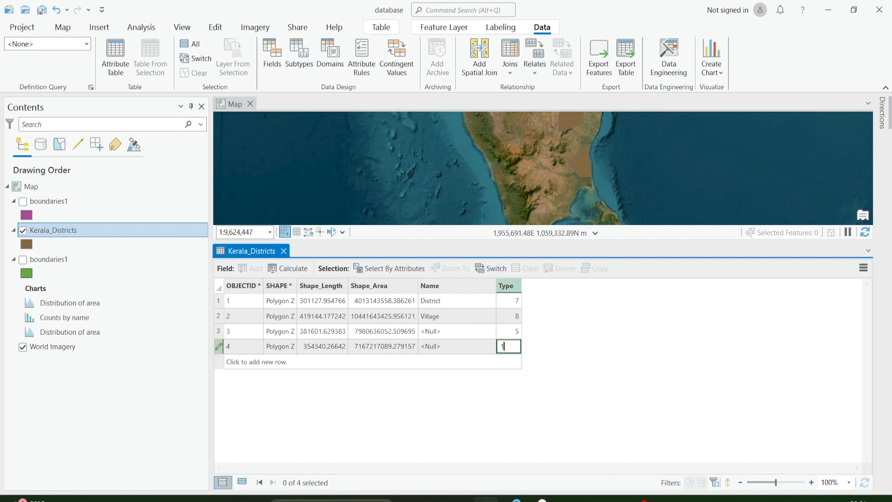
{"action": "key", "text": "Return"}
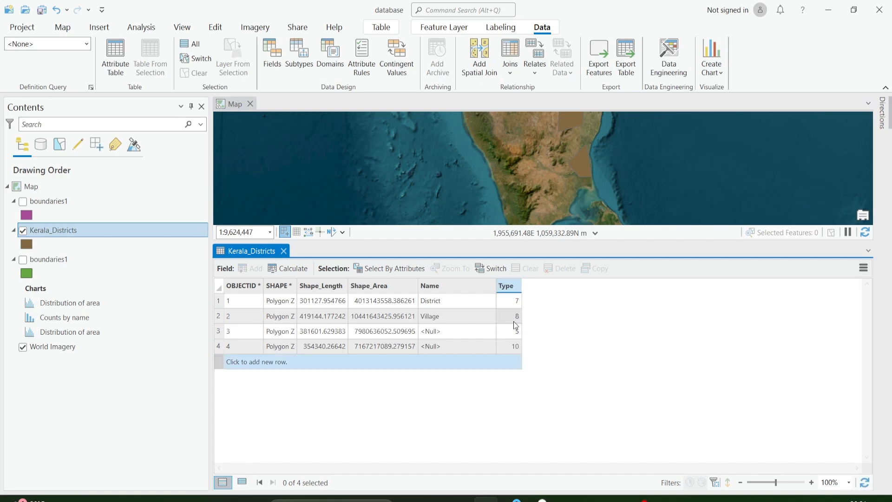
Try the value 4 twice as the Type of the first Kerala_Districts record
{"action": "left_click", "coordinate": [515, 302]}
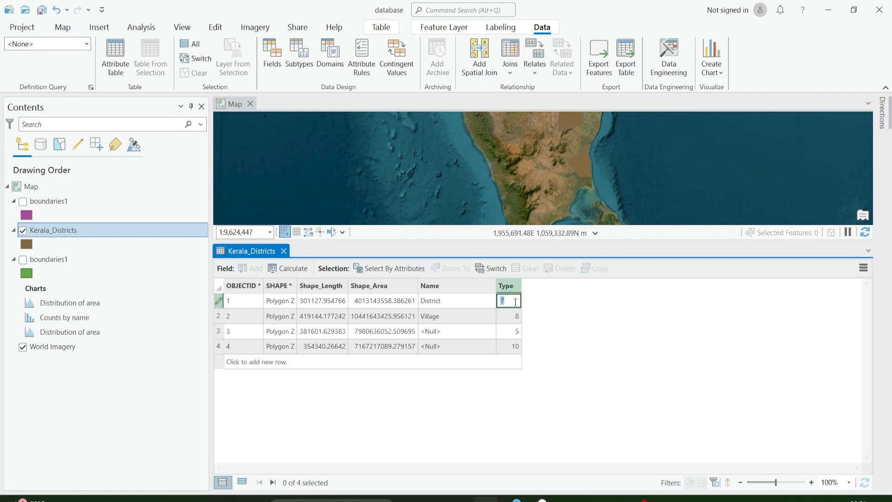
{"action": "type", "text": "4"}
{"action": "key", "text": "Return"}
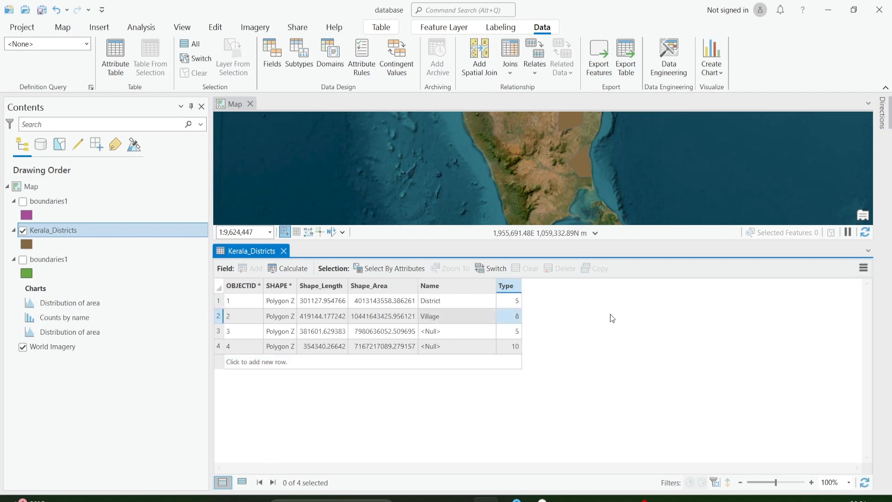
{"action": "left_click", "coordinate": [520, 301]}
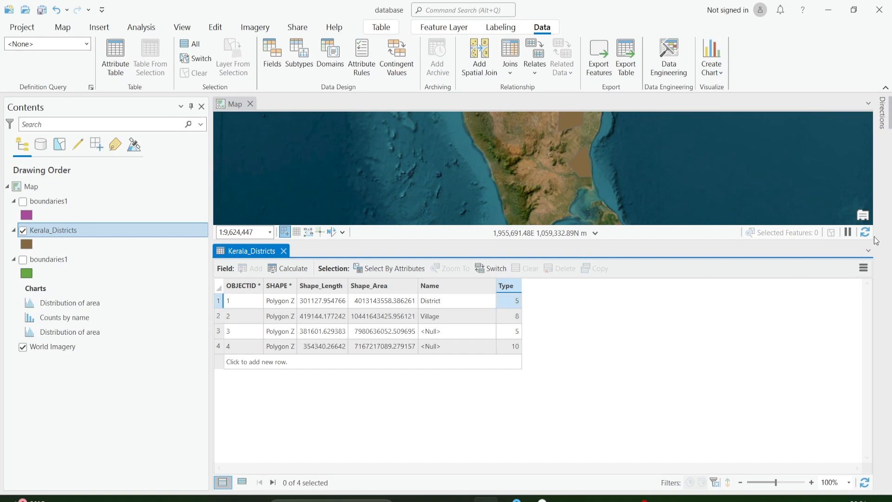
{"action": "left_click", "coordinate": [880, 120]}
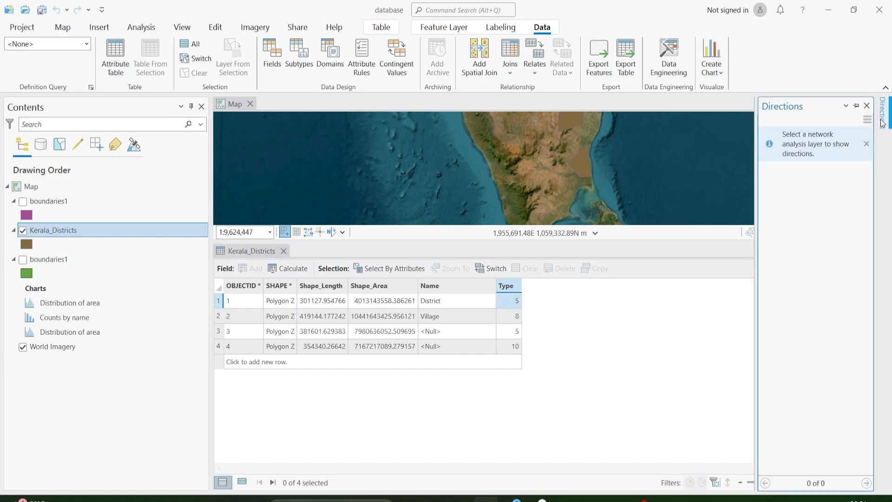
{"action": "left_click", "coordinate": [611, 324]}
{"action": "double_click", "coordinate": [509, 300]}
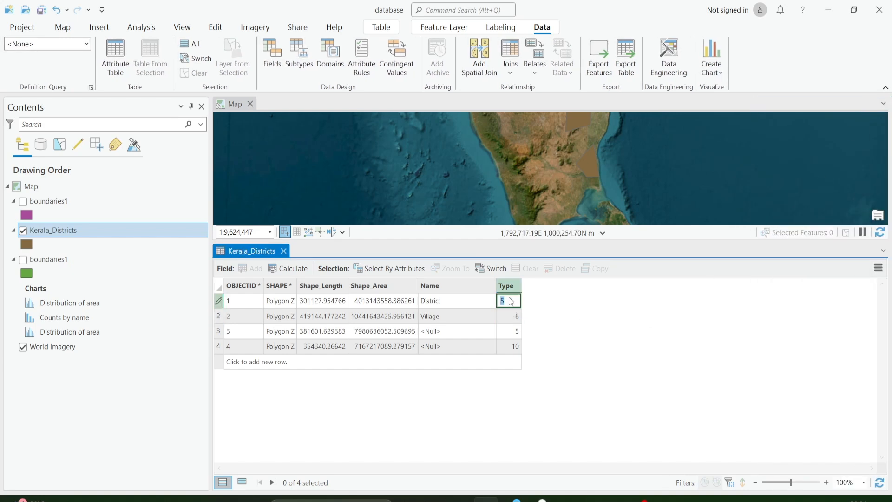
{"action": "type", "text": "4"}
{"action": "key", "text": "Return"}
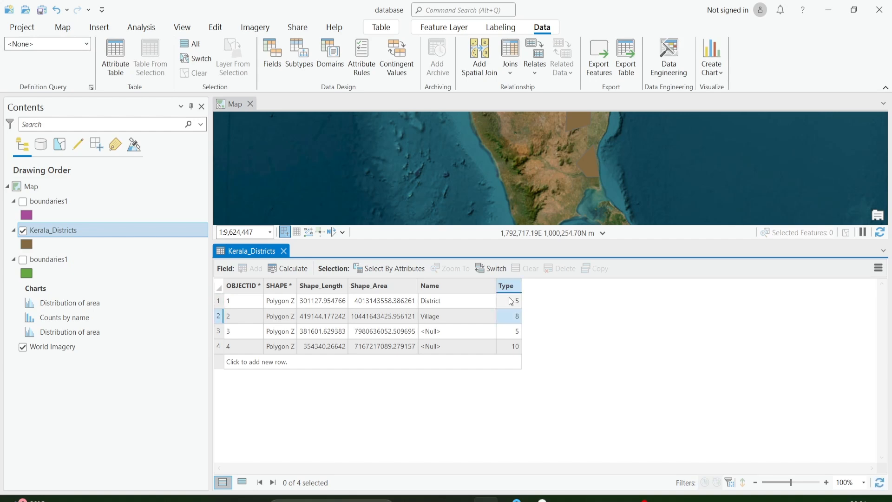
Try values outside the range domain, such as 16, as the Type of the fourth record
{"action": "double_click", "coordinate": [514, 342]}
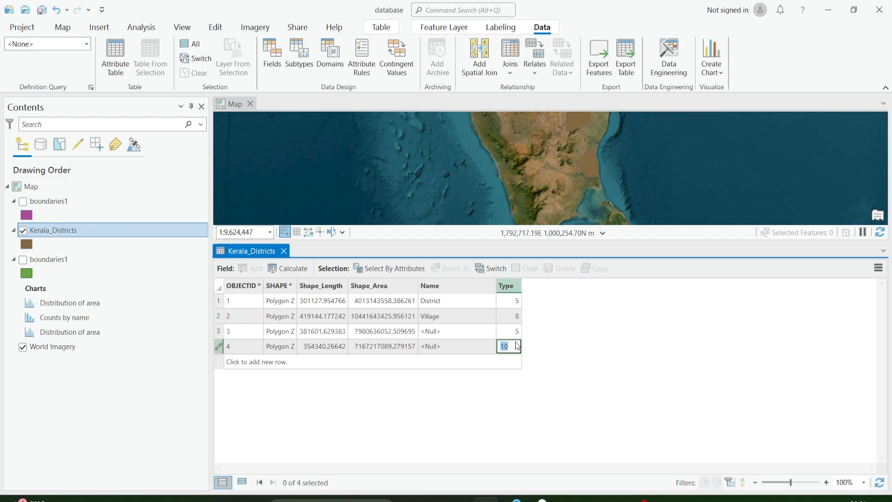
{"action": "type", "text": "1"}
{"action": "key", "text": "Return"}
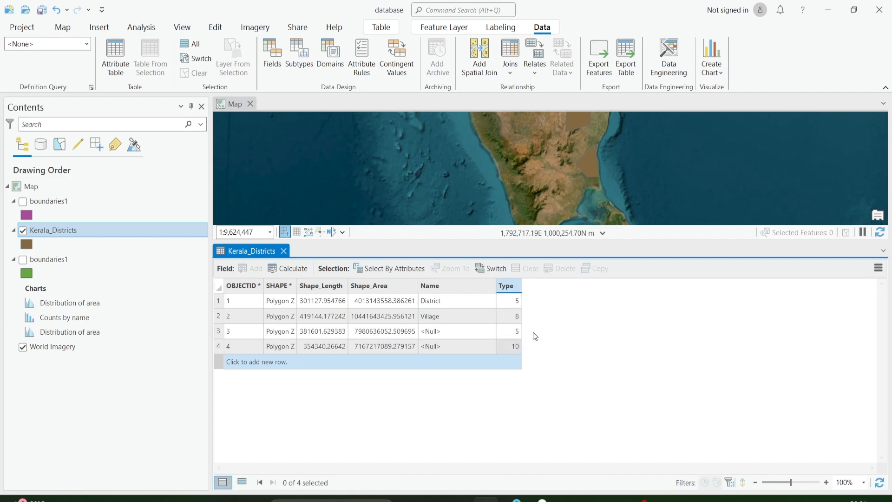
{"action": "left_click", "coordinate": [512, 347]}
{"action": "left_click", "coordinate": [514, 347]}
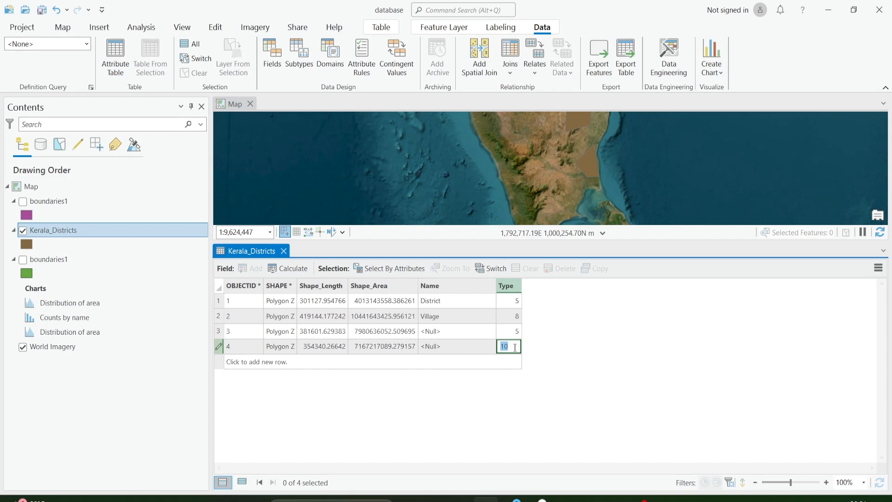
{"action": "type", "text": "1"}
{"action": "type", "text": "6"}
{"action": "key", "text": "Escape"}
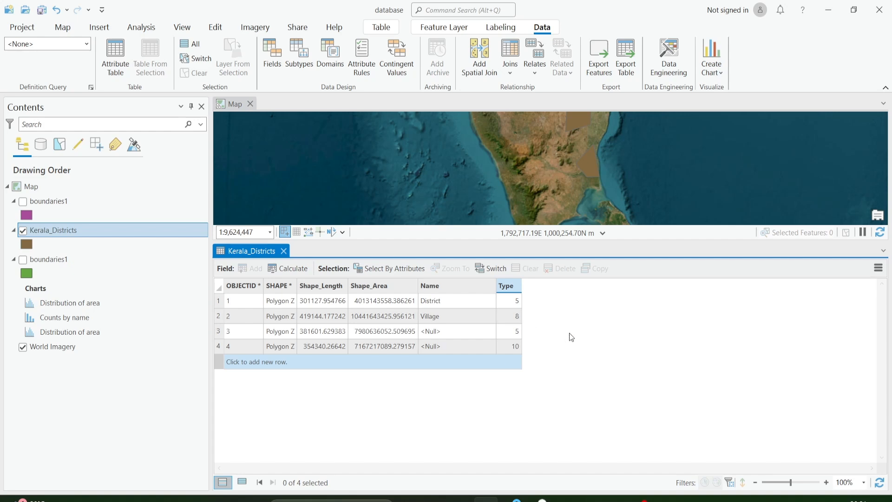
Set the Name of the third record to Village and open the fourth record's Type for editing
{"action": "left_click", "coordinate": [436, 286]}
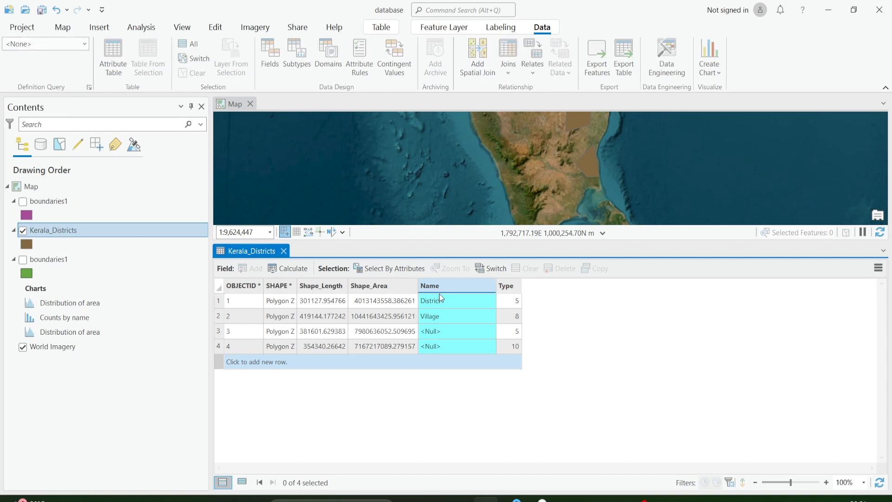
{"action": "left_click", "coordinate": [440, 317]}
{"action": "left_click", "coordinate": [439, 330]}
{"action": "left_click", "coordinate": [439, 330]}
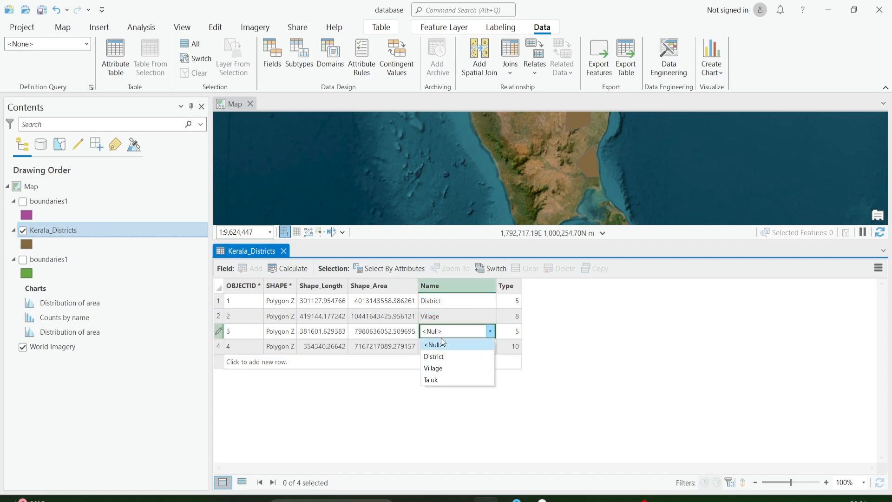
{"action": "left_click", "coordinate": [446, 364]}
{"action": "left_click", "coordinate": [502, 347]}
{"action": "left_click", "coordinate": [501, 348]}
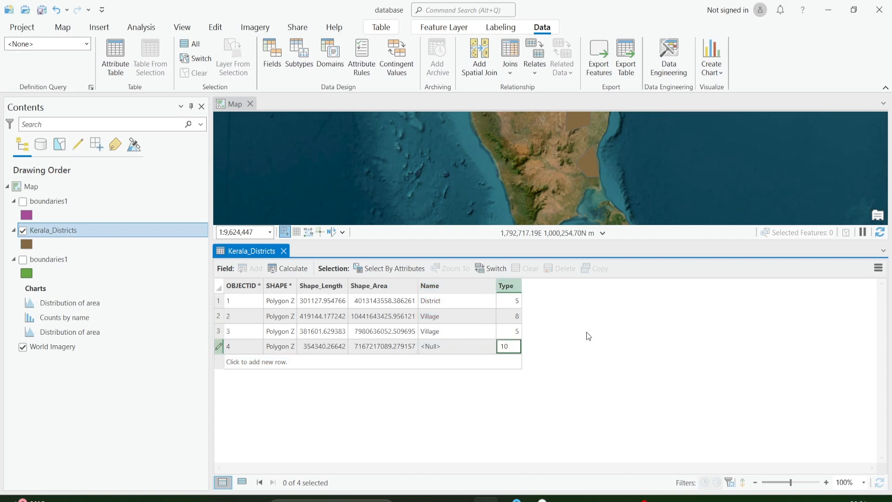